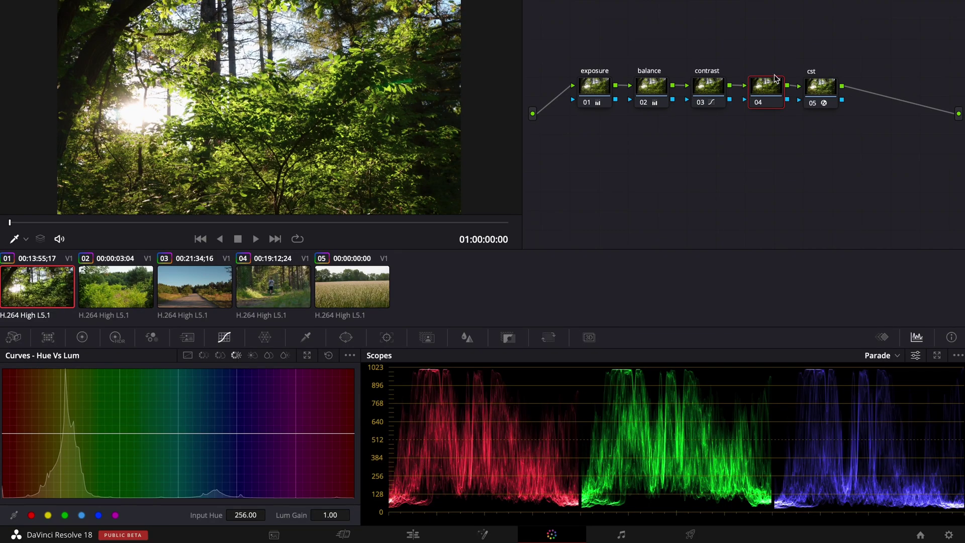
Step: Apply the Glow effect to the unlabelled node between contrast and cst on the first forest clip
left_click_drag(768, 94, 763, 95)
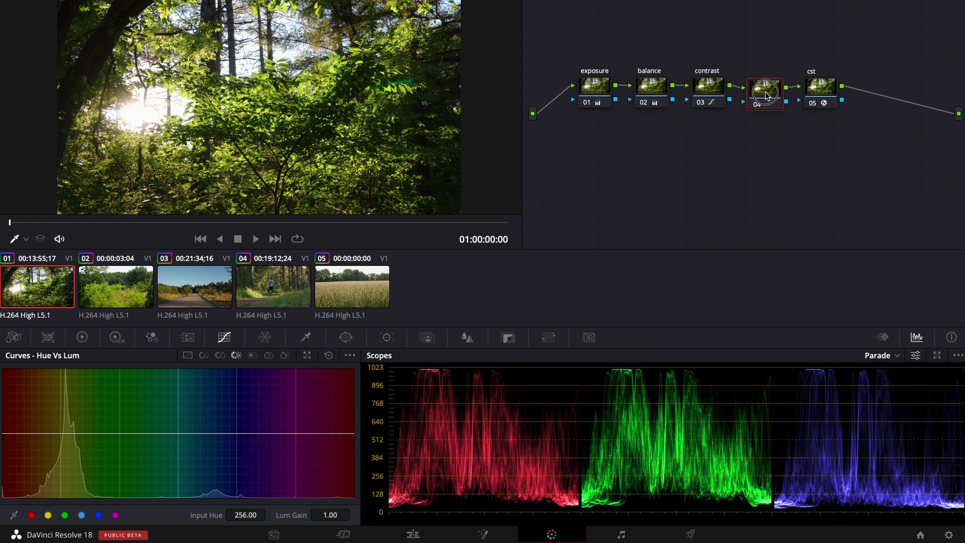
left_click(814, 92)
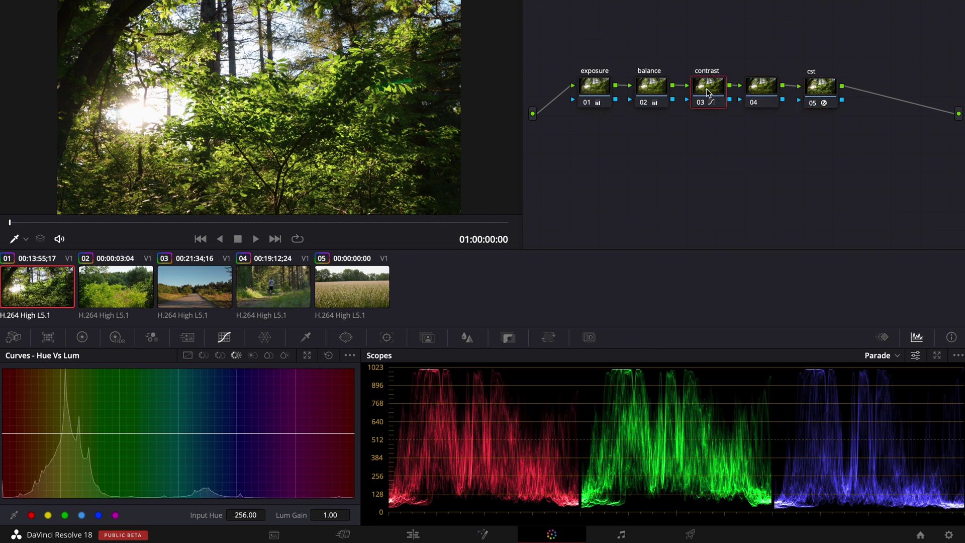
left_click(762, 90)
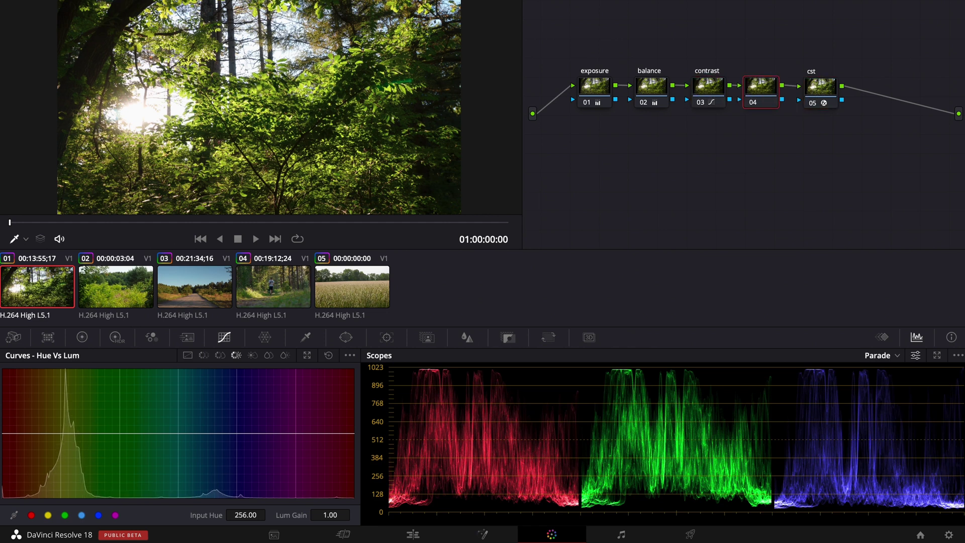
key("ctrl+6")
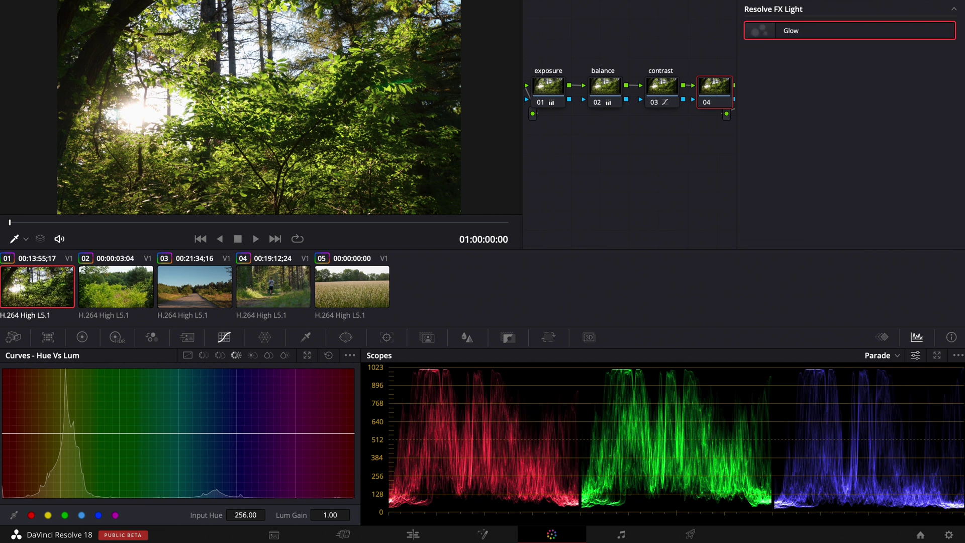
left_click_drag(800, 30, 713, 87)
Step: Set the Glow's composite type to Softlight
scroll(767, 150, "down", 2)
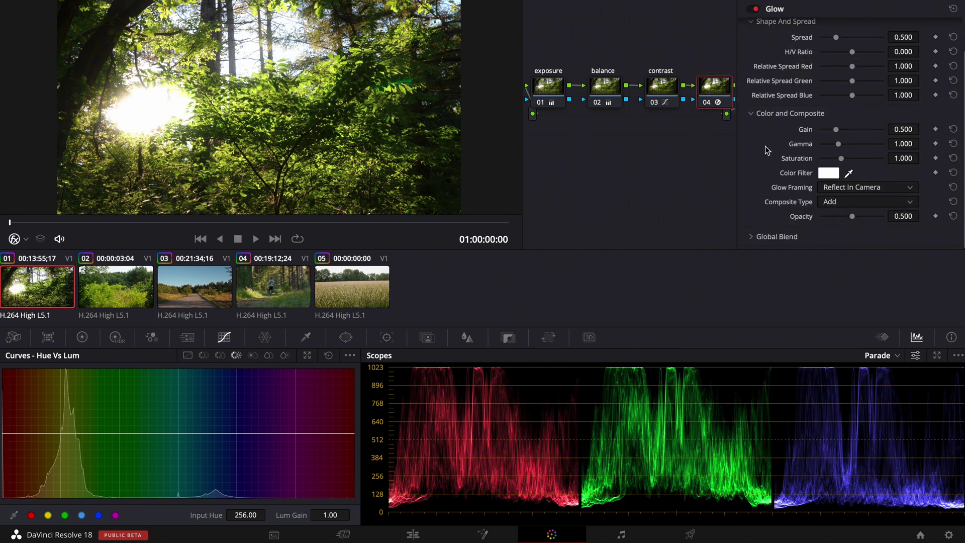
left_click(837, 203)
scroll(842, 274, "down", 6)
scroll(842, 273, "up", 5)
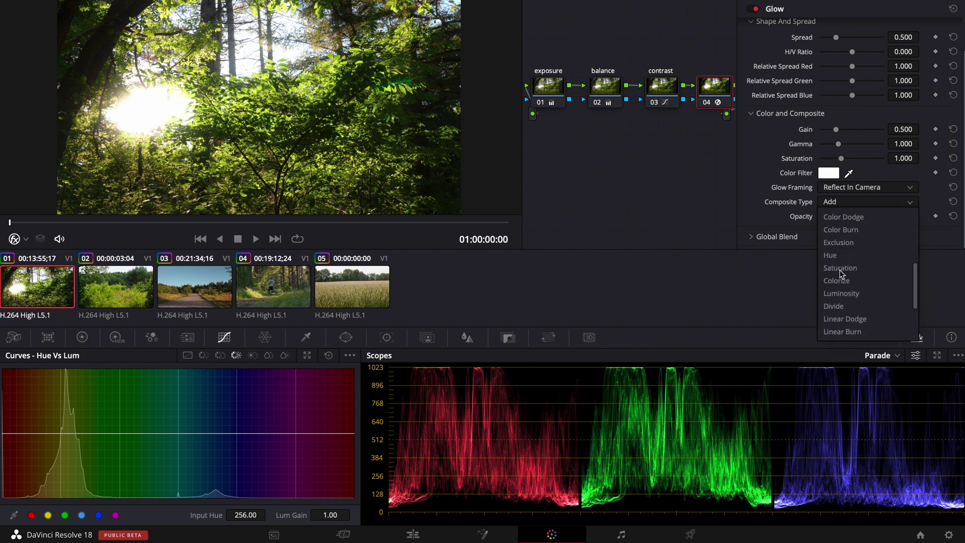
left_click(846, 283)
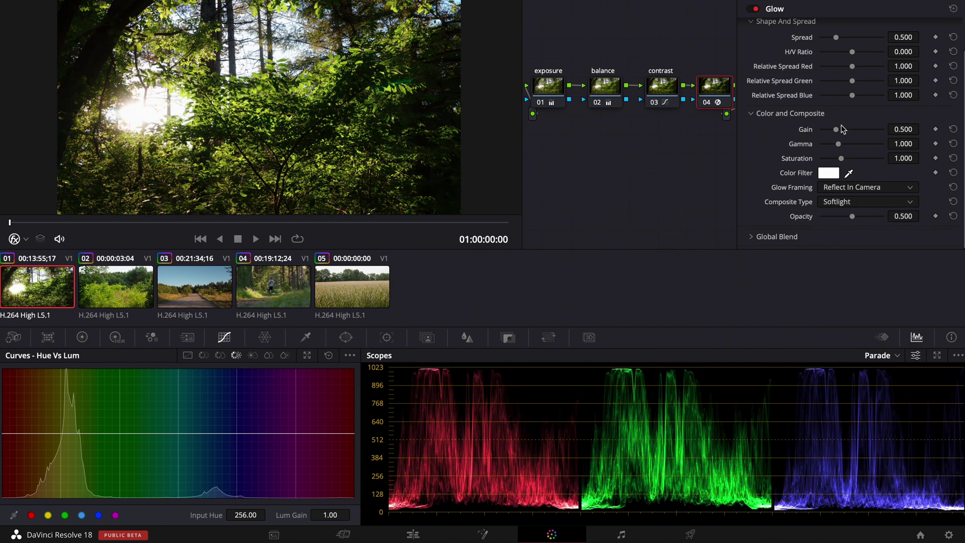
Step: Lower the Glow's shine threshold to just under 0.2 and increase its spread for a softer, wider glow
scroll(873, 43, "up", 2)
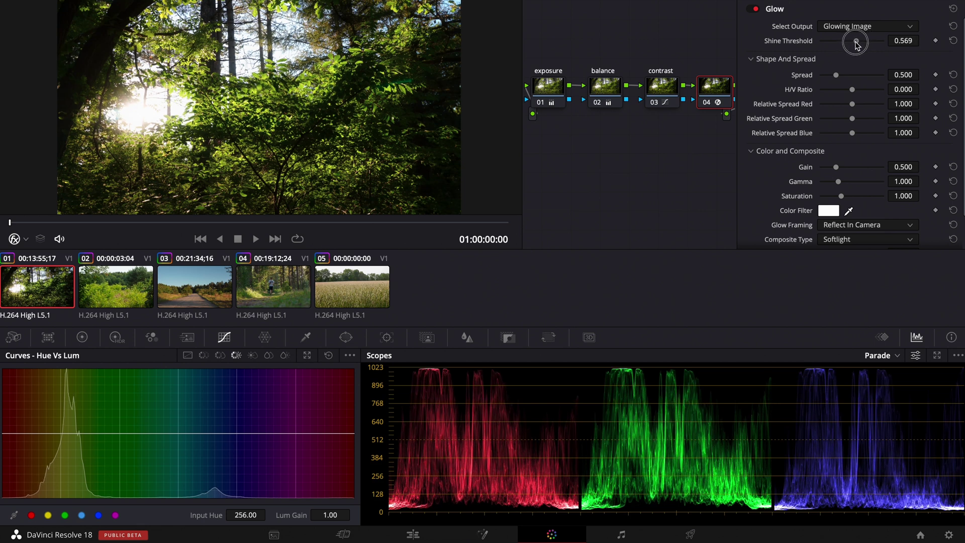
left_click_drag(856, 44, 877, 76)
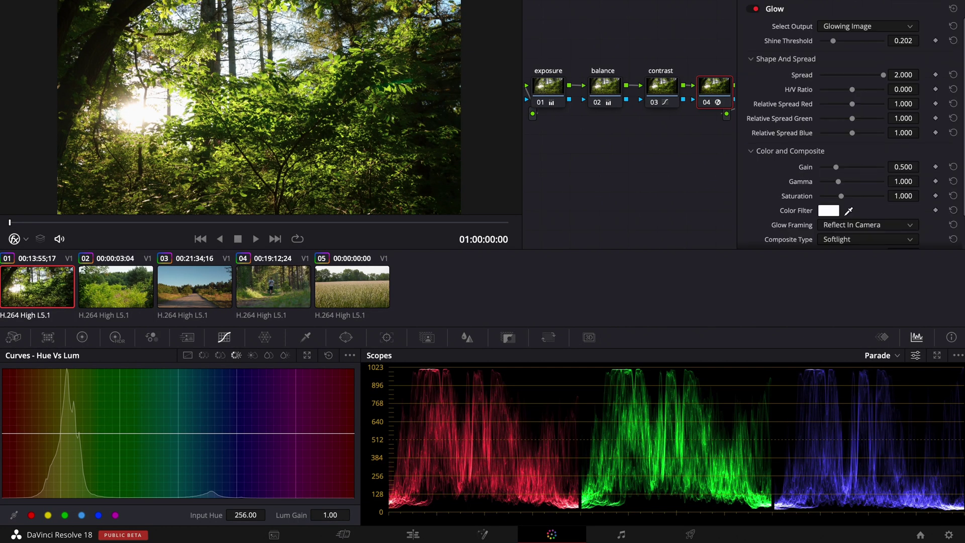
scroll(797, 105, "down", 2)
scroll(796, 103, "up", 2)
left_click_drag(833, 45, 826, 40)
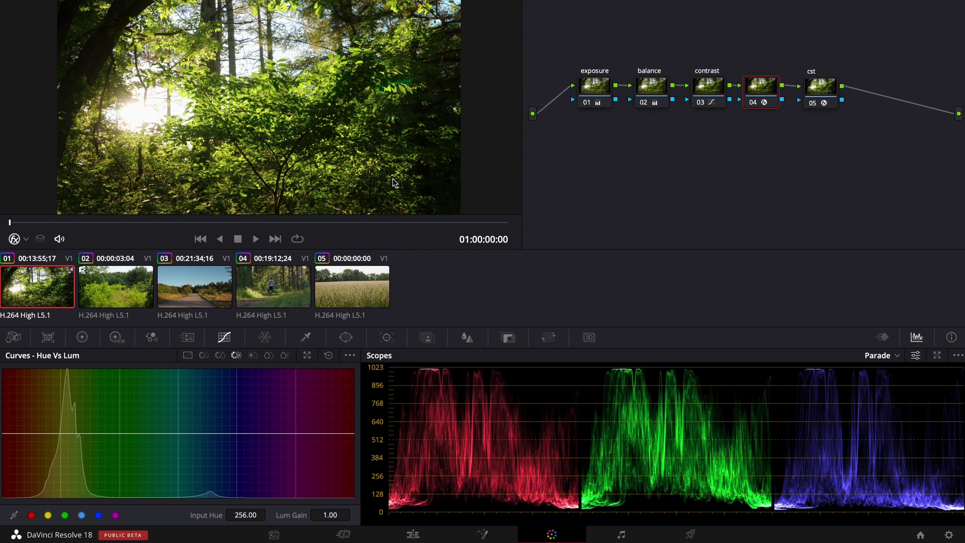
Step: On the second clip, add a serial node after hue vs and paste the Glow grade into it
left_click(119, 287)
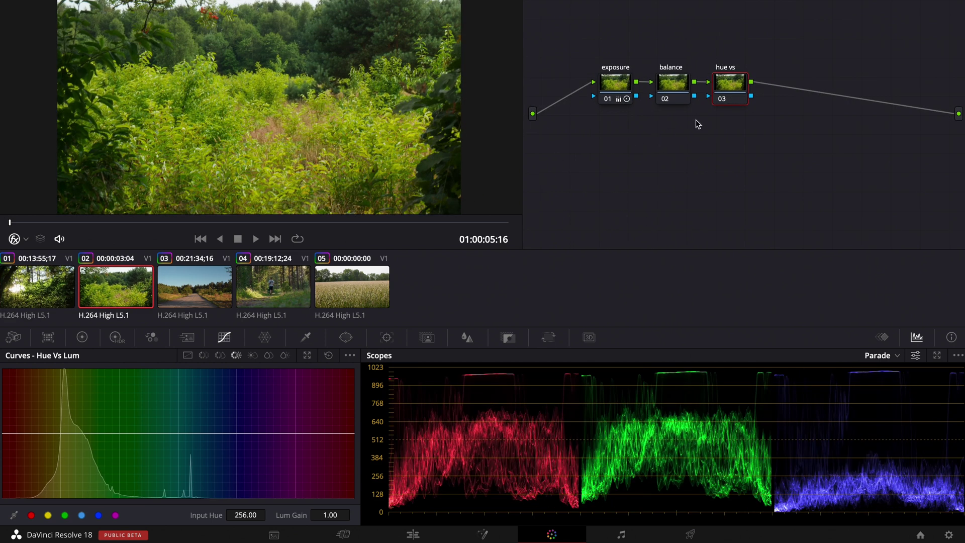
key("alt+s")
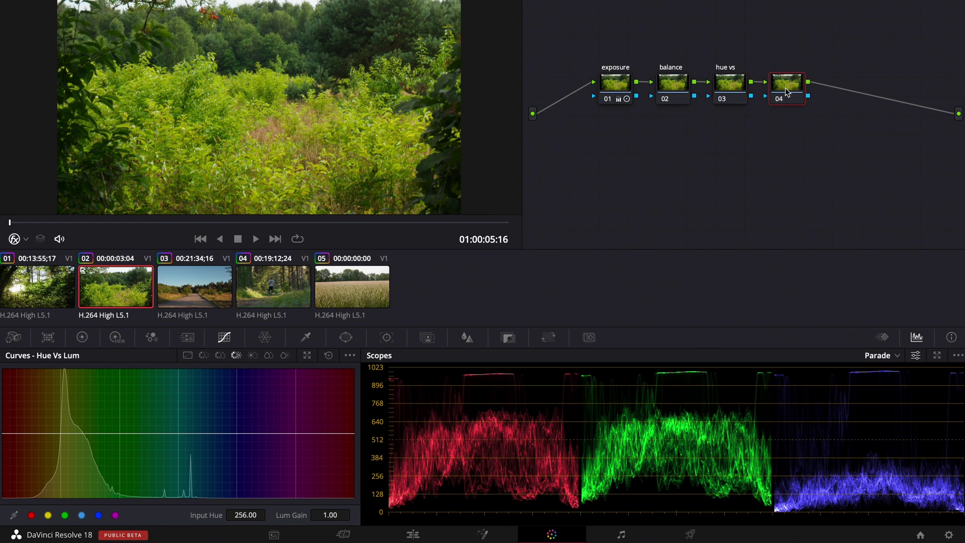
key("ctrl+v")
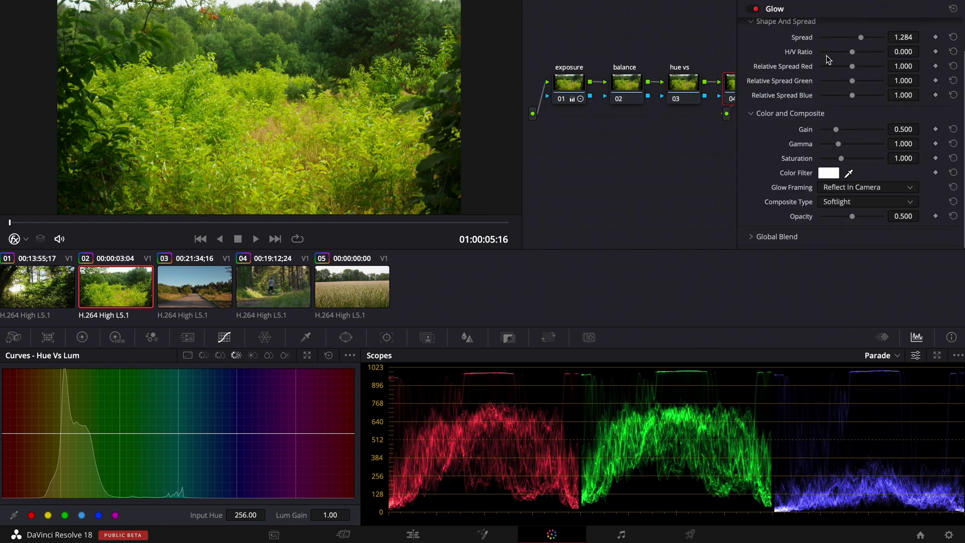
Step: Set the pasted Glow's shine threshold to about 0.285 and its spread to about 0.807
scroll(828, 59, "up", 2)
mouse_move(848, 80)
left_mouse_down()
mouse_move(826, 79)
mouse_move(839, 80)
left_mouse_up()
left_click_drag(829, 40, 852, 40)
double_click(801, 42)
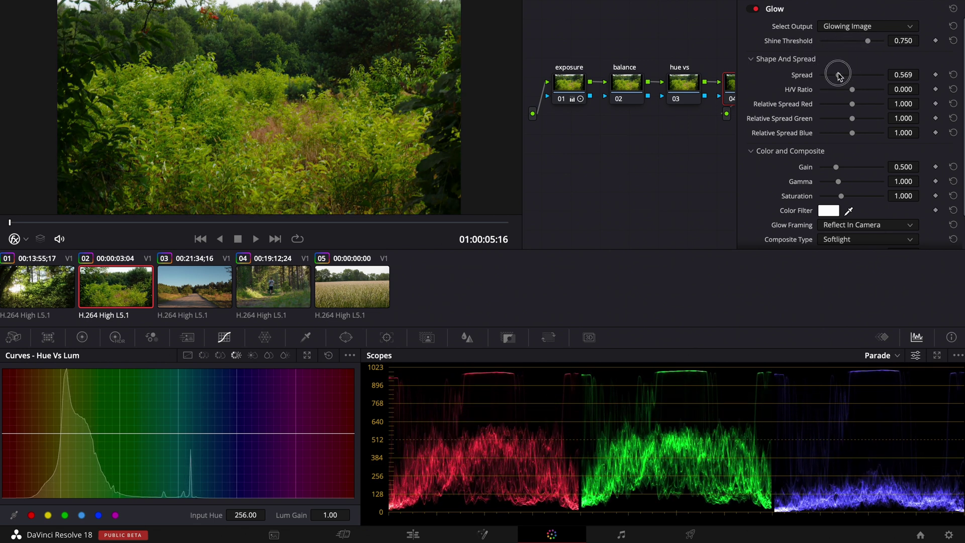
left_click_drag(839, 76, 848, 78)
left_click_drag(855, 42, 837, 44)
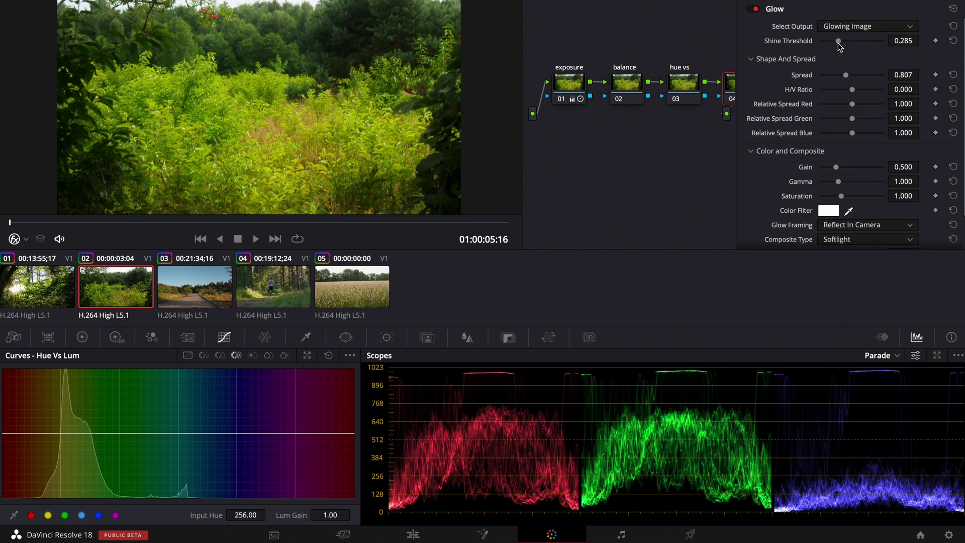
Step: Compare the second clip with the glow node disabled and enabled, and scrub through the footage
left_click(779, 96)
left_click(780, 99)
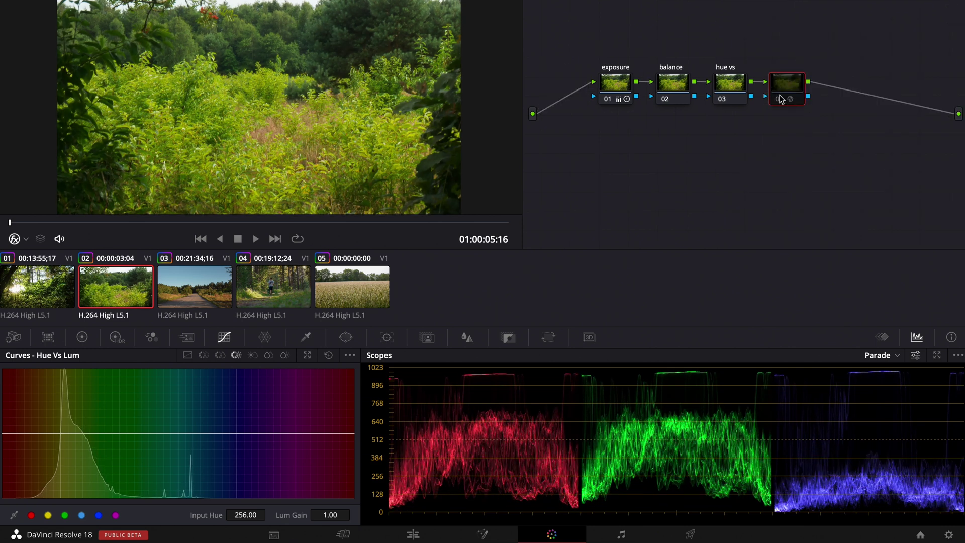
left_click_drag(294, 224, 358, 225)
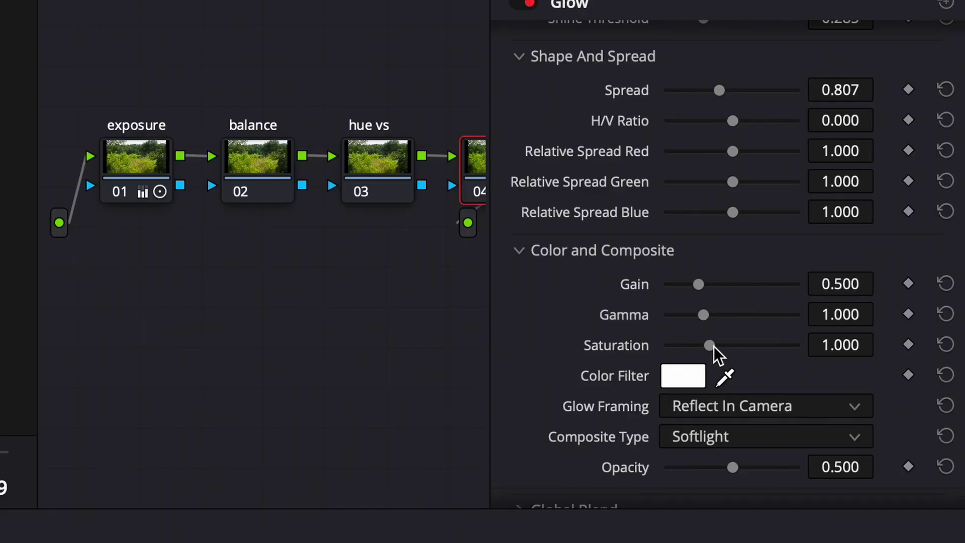
Step: Adjust the Glow's saturation on the second clip, trying both very low and very high amounts
left_click_drag(714, 347, 621, 376)
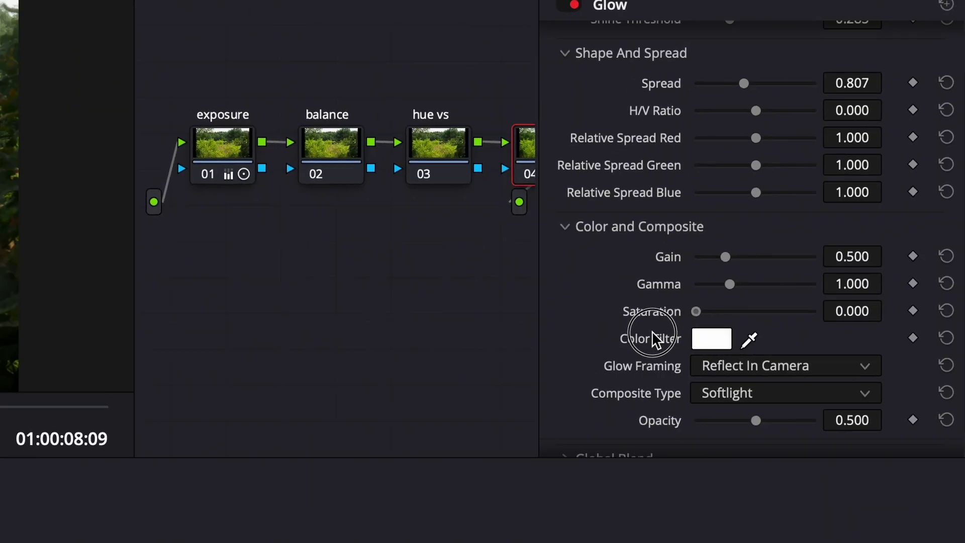
left_click_drag(653, 340, 785, 344)
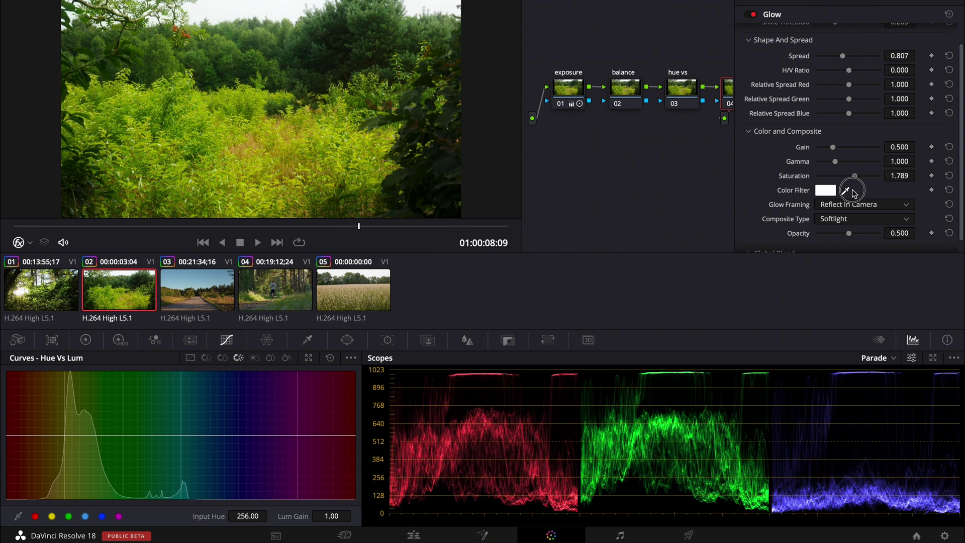
left_click_drag(853, 192, 852, 192)
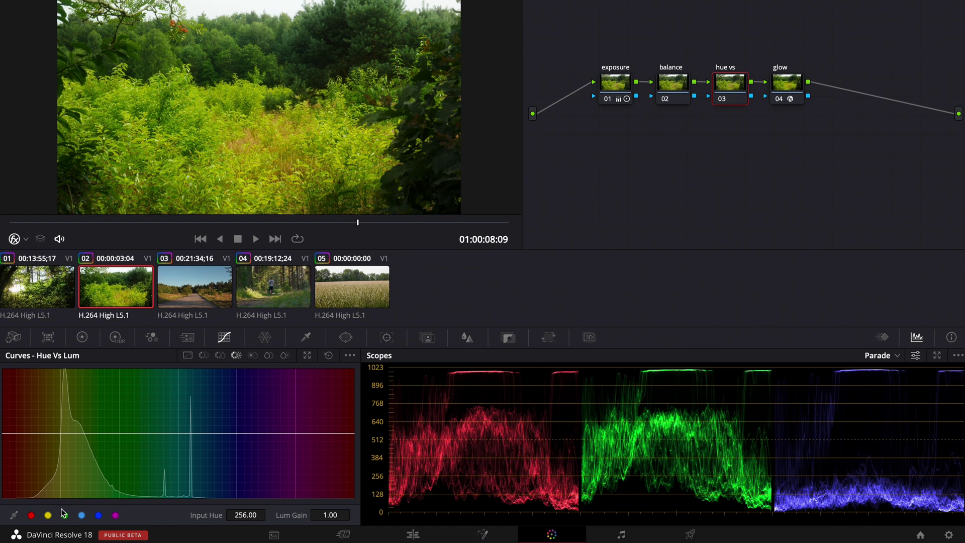
Step: Add yellow control points to the hue vs node's Hue Vs Lum curve and slightly darken the yellows
left_click(47, 515)
mouse_move(60, 436)
left_mouse_down()
mouse_move(61, 454)
mouse_move(64, 426)
mouse_move(67, 443)
left_mouse_up()
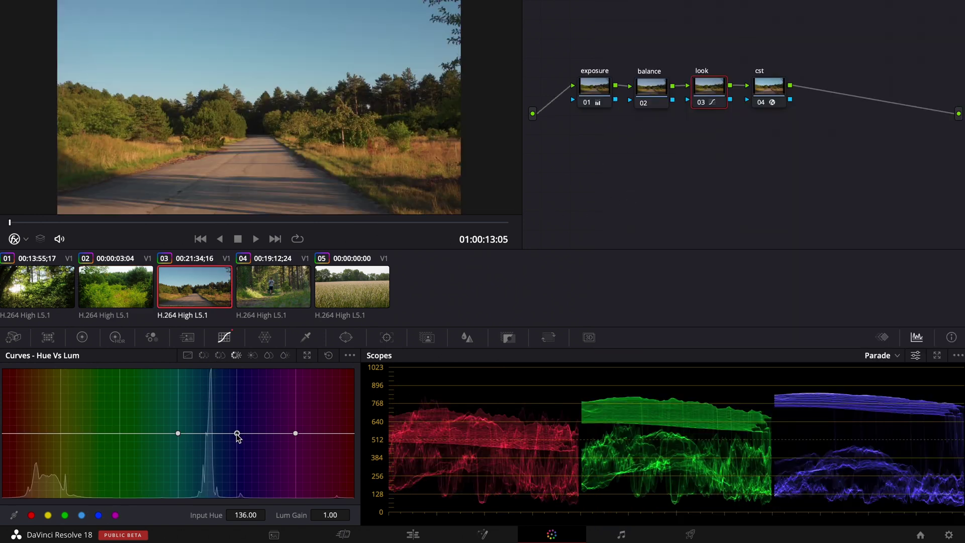
Step: Try darkening the road clip's blue sky with a Hue Vs Lum dip at lum gain 0.17, spreading the neighbouring points for a smooth falloff
left_click_drag(178, 433, 157, 436)
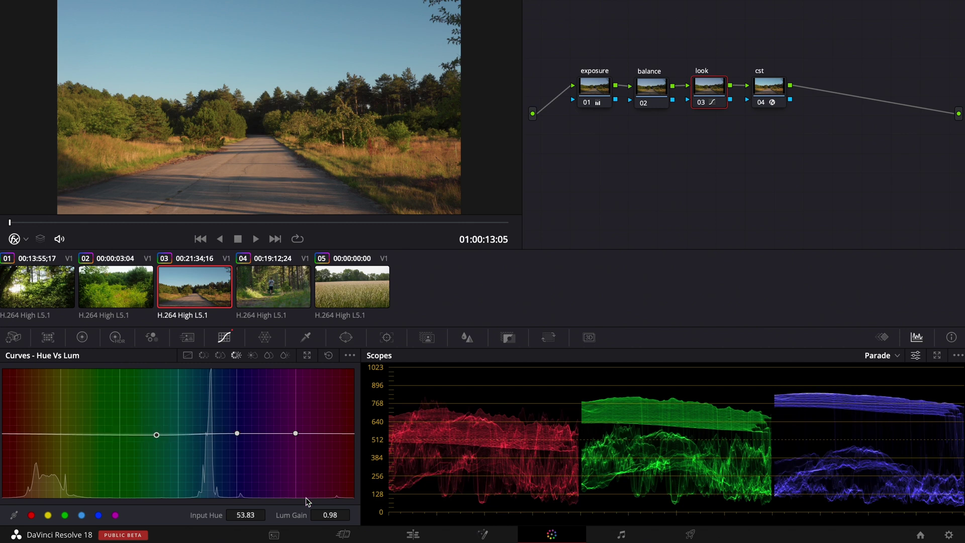
left_click_drag(237, 435, 213, 455)
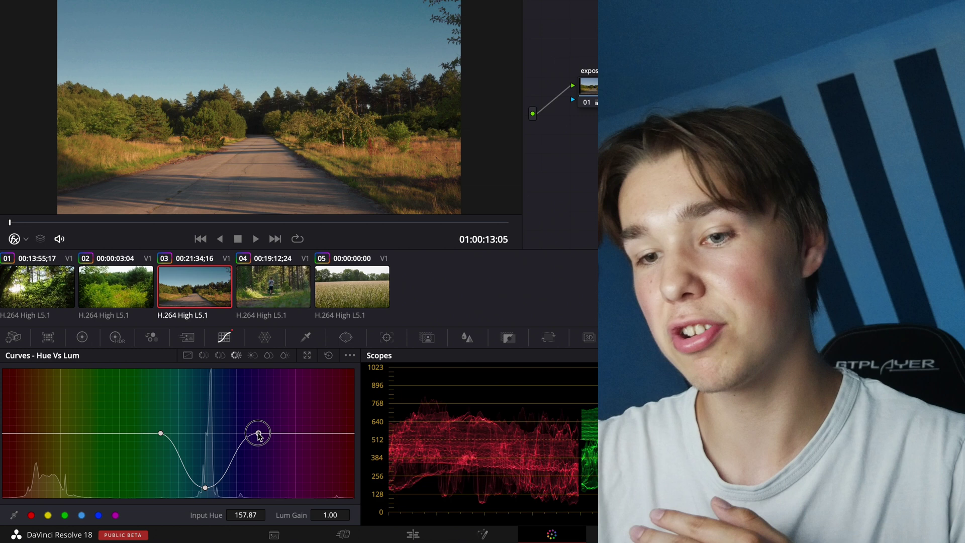
left_click_drag(260, 433, 291, 435)
left_click_drag(160, 434, 141, 434)
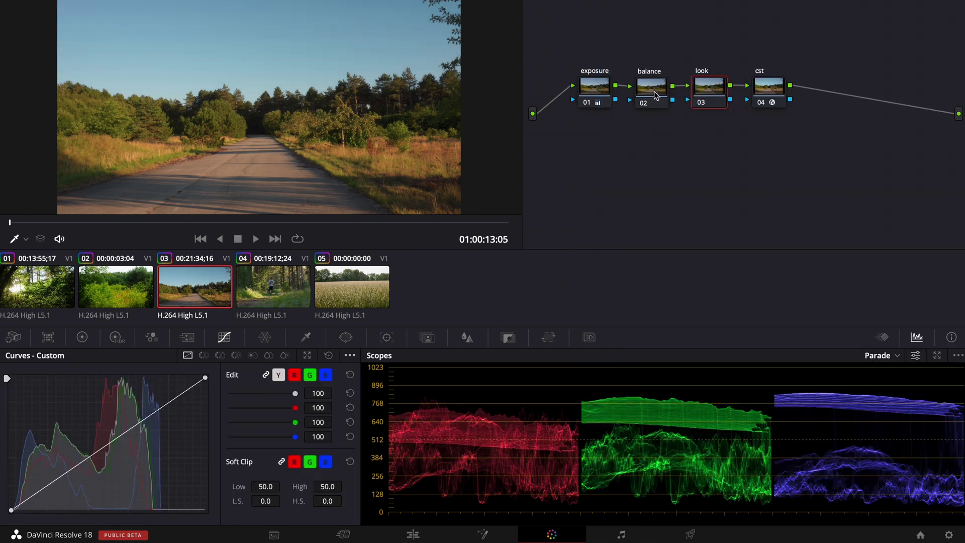
Step: Warm the road clip's balance node with red, green and blue offsets of 26.00, 24.14, 21.74 and gains of 1.02, 1.00, 0.90
left_click(656, 96)
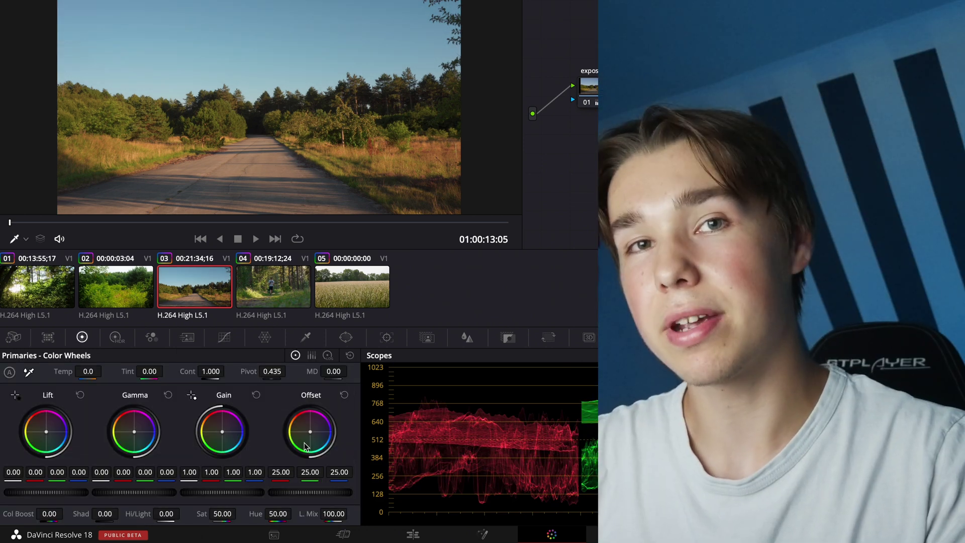
left_click_drag(304, 442, 309, 430)
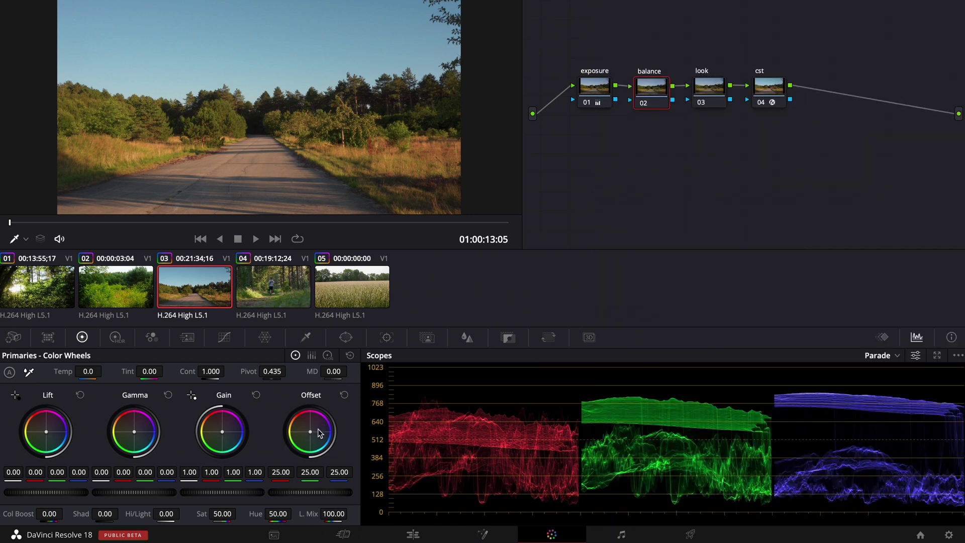
left_click_drag(309, 431, 306, 424)
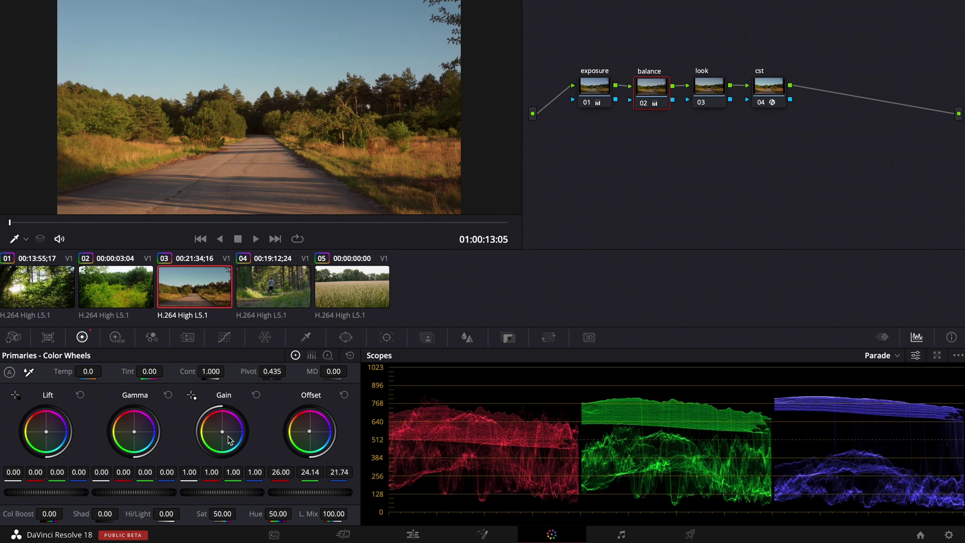
left_click_drag(225, 434, 222, 433)
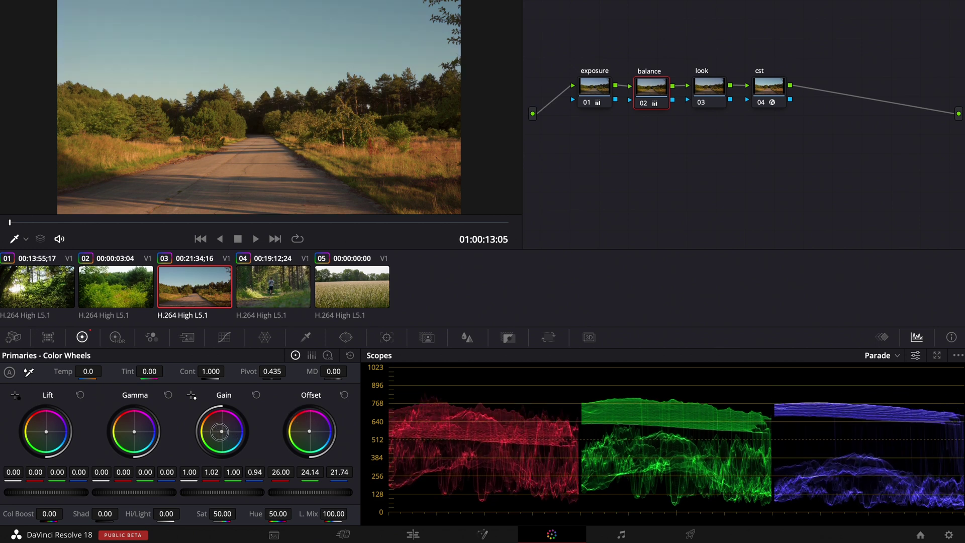
Step: Cool the balance node's gamma and lift slightly, with red at -0.01 for both and blue at 0.02 in gamma and 0.01 in lift
left_click_drag(136, 432, 139, 435)
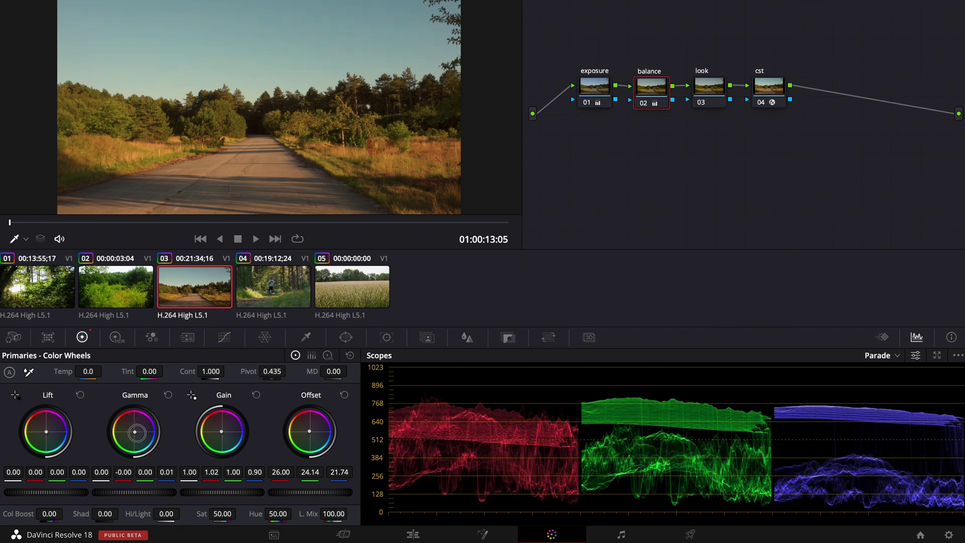
left_click_drag(46, 431, 53, 431)
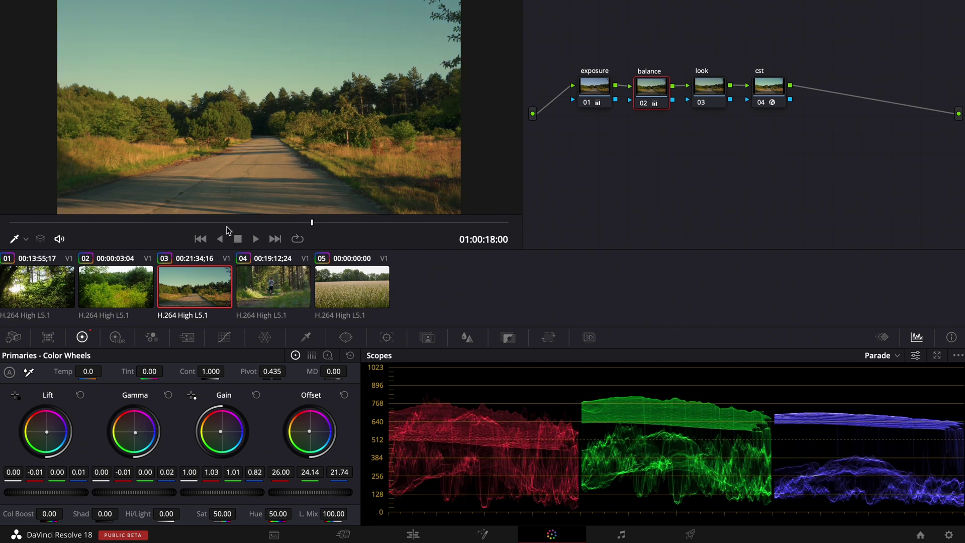
Step: Scrub through the road clip and compare it with the balance node disabled and enabled
left_click_drag(194, 225, 115, 248)
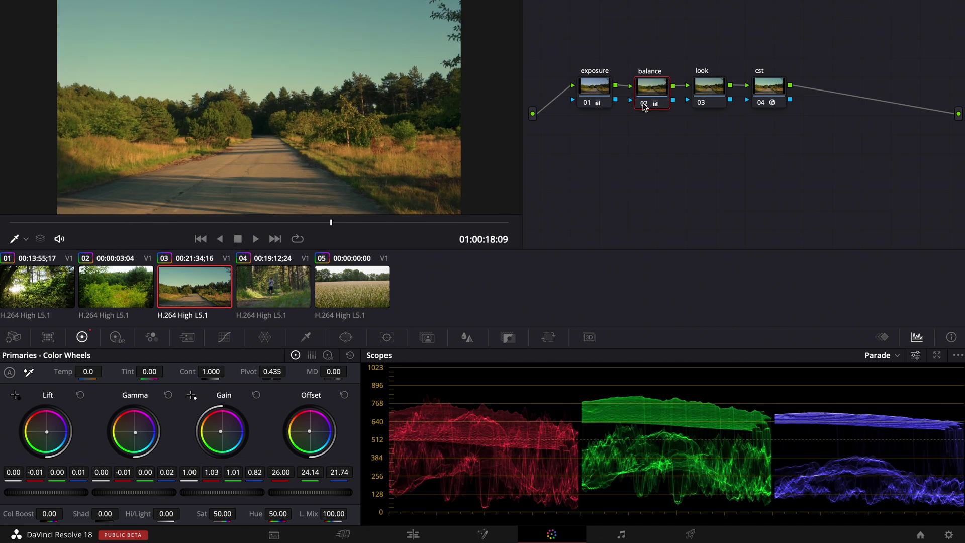
left_click(644, 104)
left_click(644, 104)
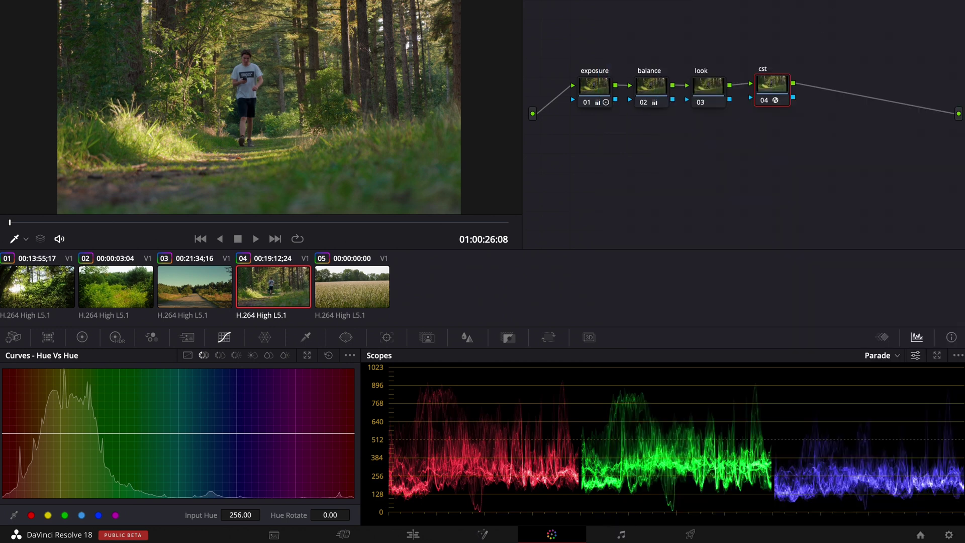
Step: Change the output gamma of the forest runner clip's cst node to a log curve in its Color Space Transform settings
scroll(807, 135, "up", 2)
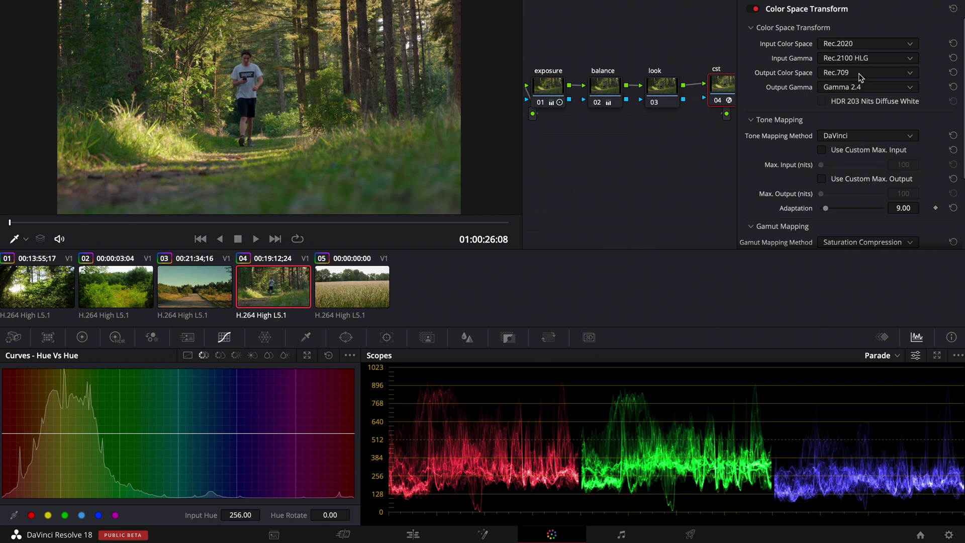
left_click(839, 89)
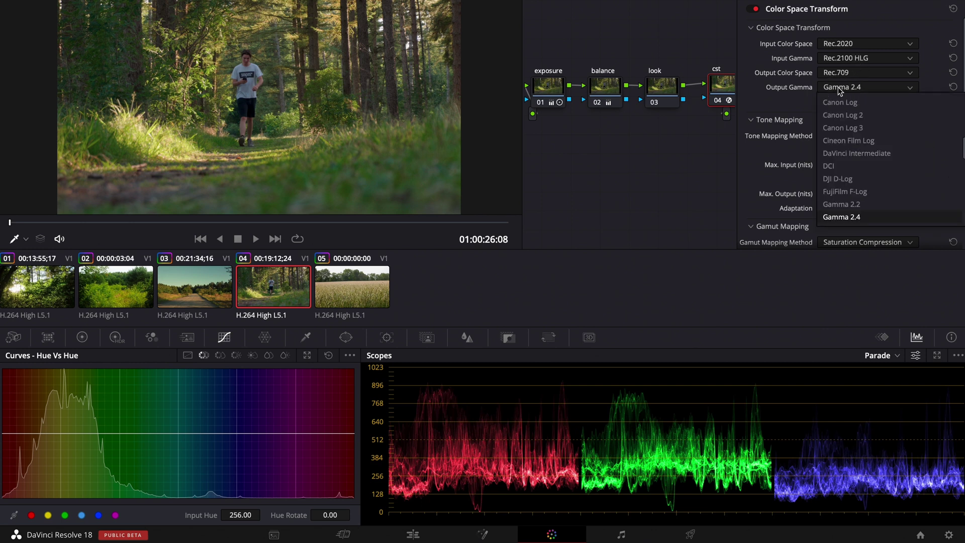
scroll(850, 160, "up", 10)
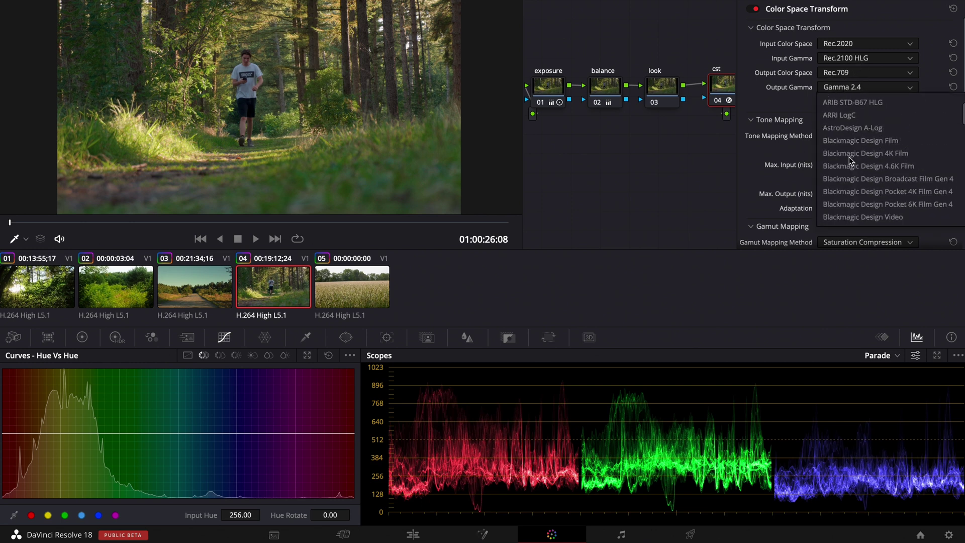
scroll(853, 93, "up", 3)
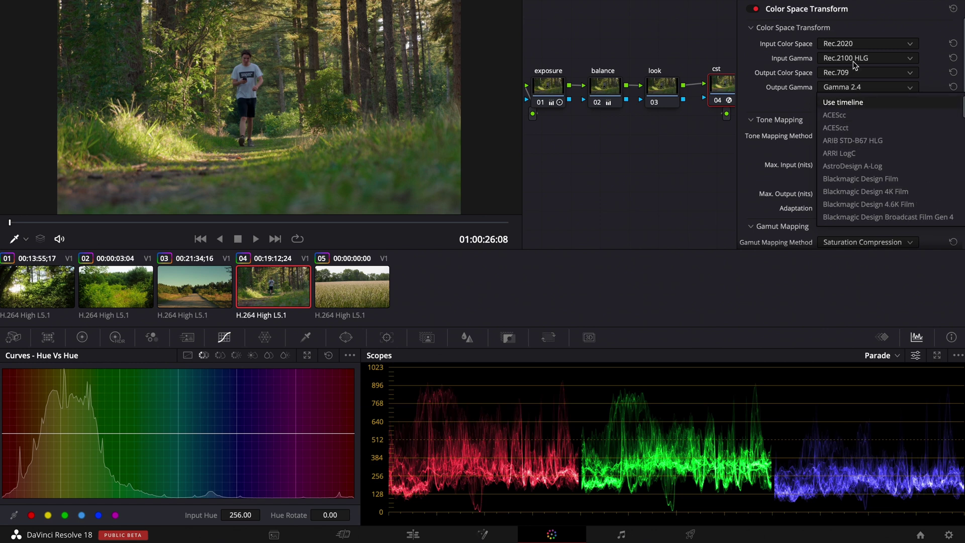
scroll(857, 156, "down", 14)
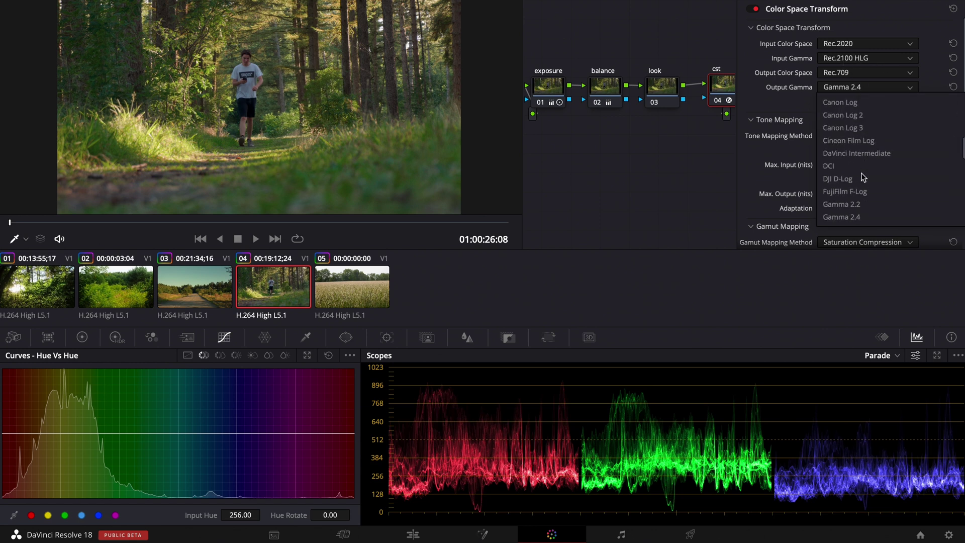
left_click(854, 127)
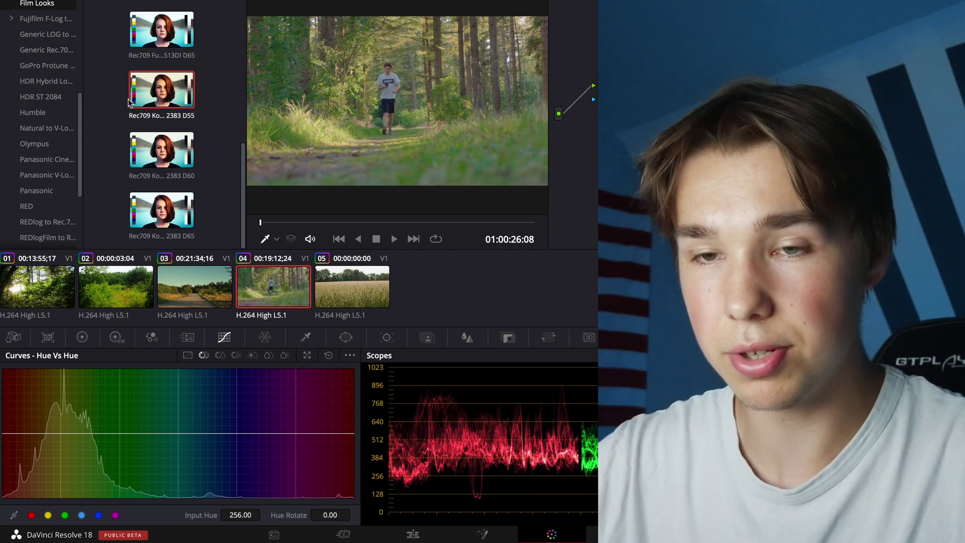
Step: Apply the Rec709 Kodak 2383 D55 film look LUT to the node following the runner clip's cst node
mouse_move(131, 100)
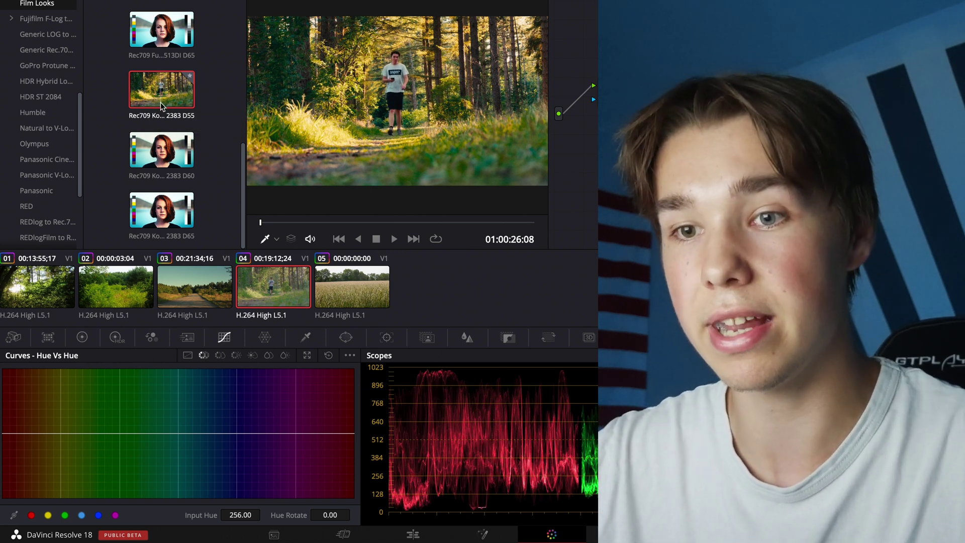
right_click(162, 103)
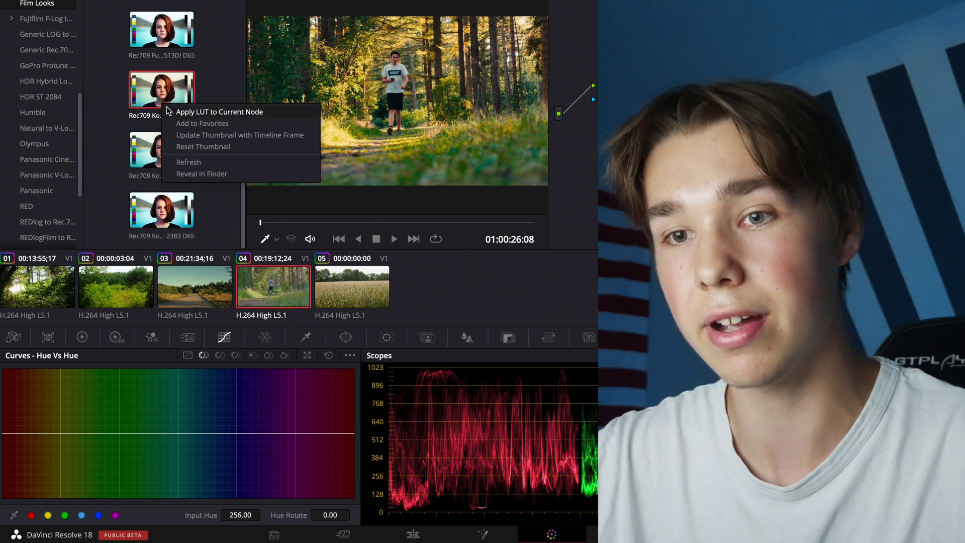
left_click(170, 111)
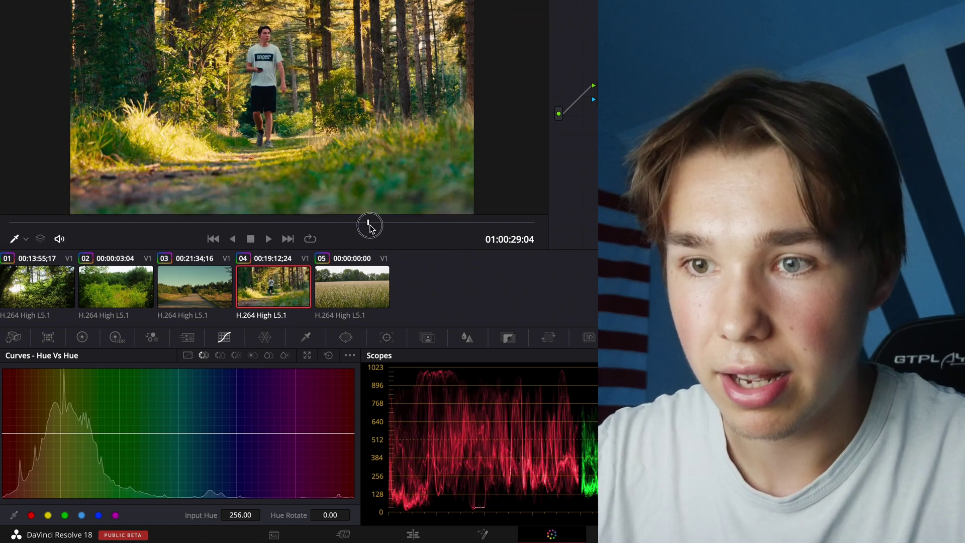
Step: Soften the runner clip's exposure node by setting contrast to 0.854 and gamma to 0.01, checking other frames of the clip
left_click_drag(368, 223, 402, 225)
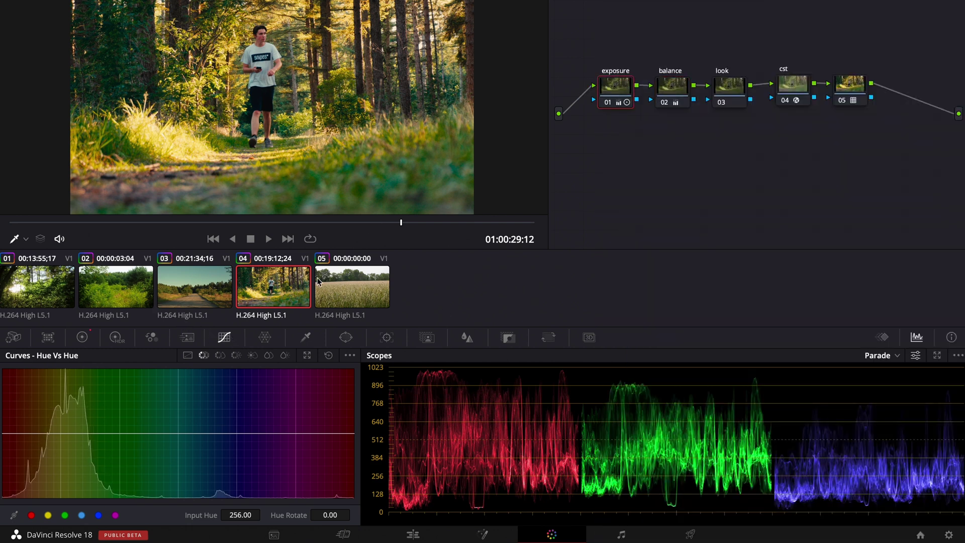
left_click(83, 337)
left_click_drag(205, 375, 205, 373)
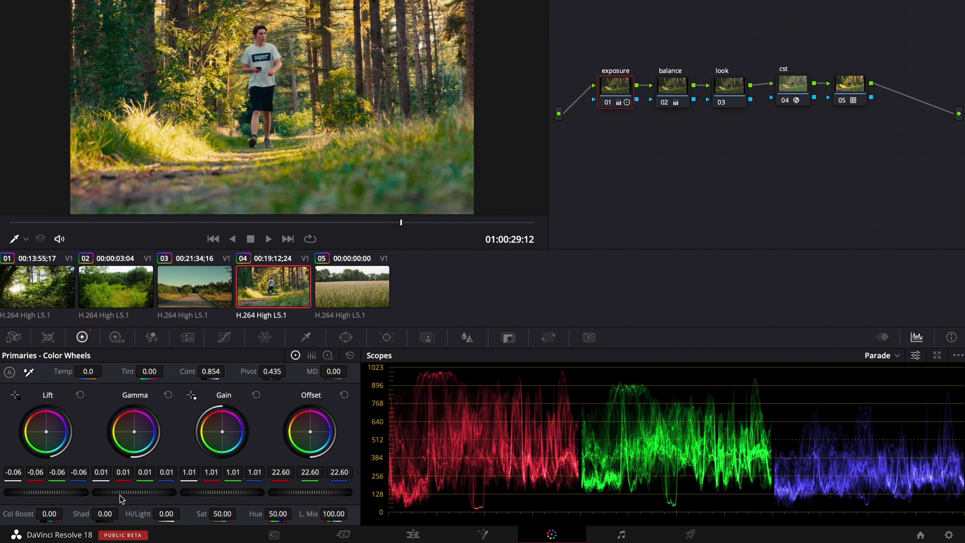
left_click_drag(138, 489, 123, 492)
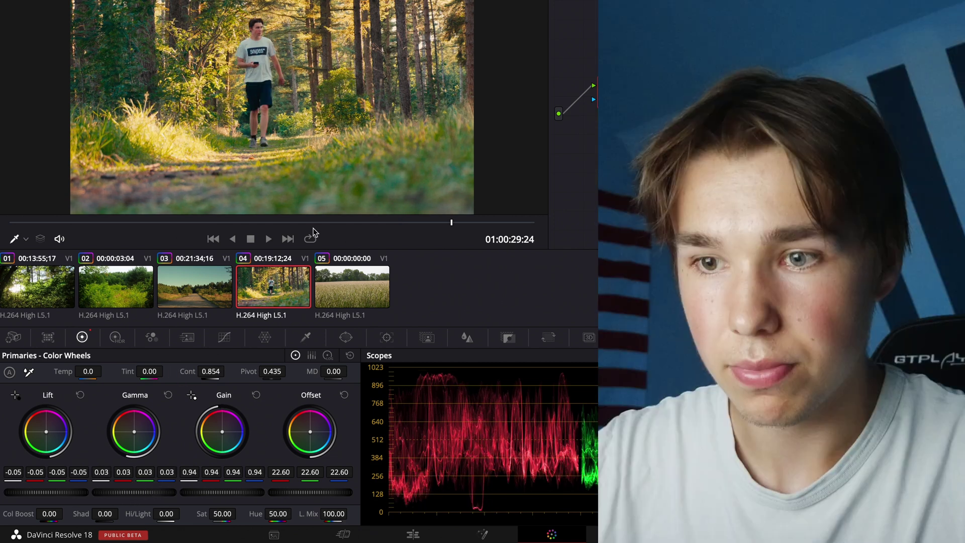
left_click_drag(304, 222, 431, 218)
Step: Add a serial node after the LUT and shift the yellows toward green with a Hue Vs Hue rotation of -18.40
key("alt+s")
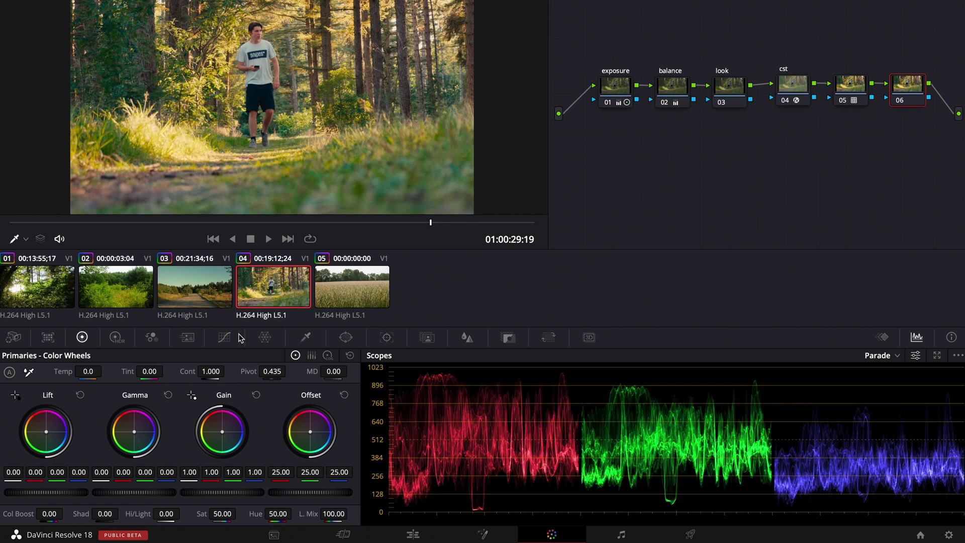
left_click(225, 337)
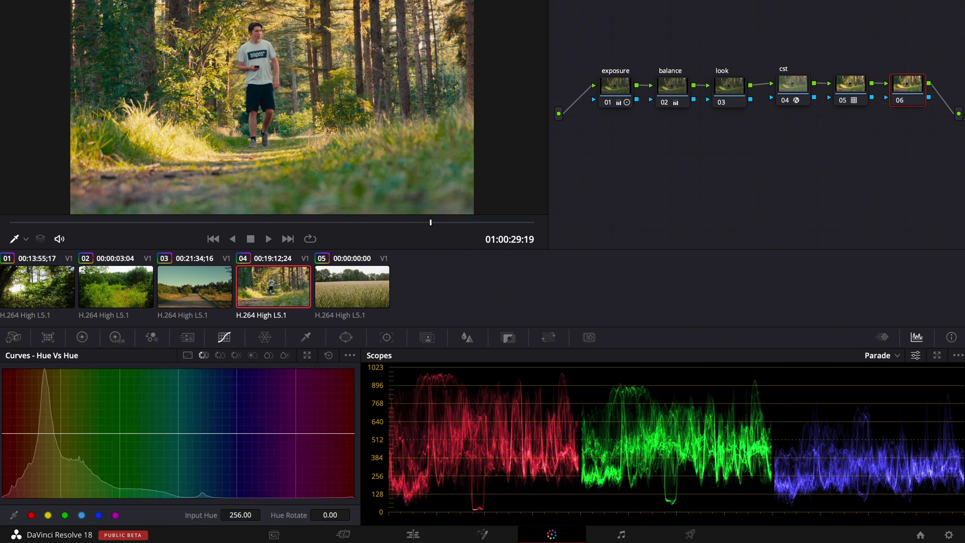
left_click_drag(60, 433, 61, 441)
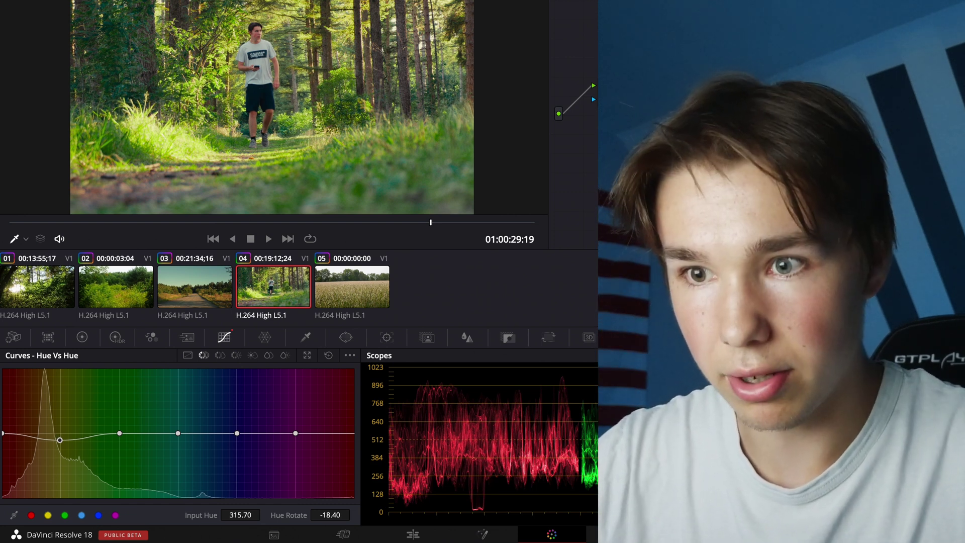
Step: Compare the runner clip with its grade bypassed and enabled
key("shift+d")
key("shift+d")
key("shift+d")
key("shift+d")
left_click(218, 355)
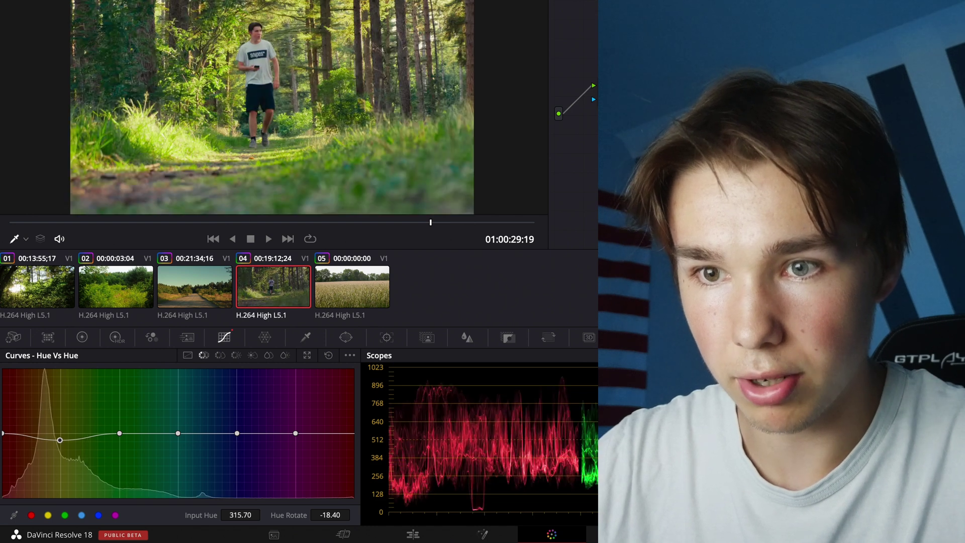
key("shift+d")
key("shift+d")
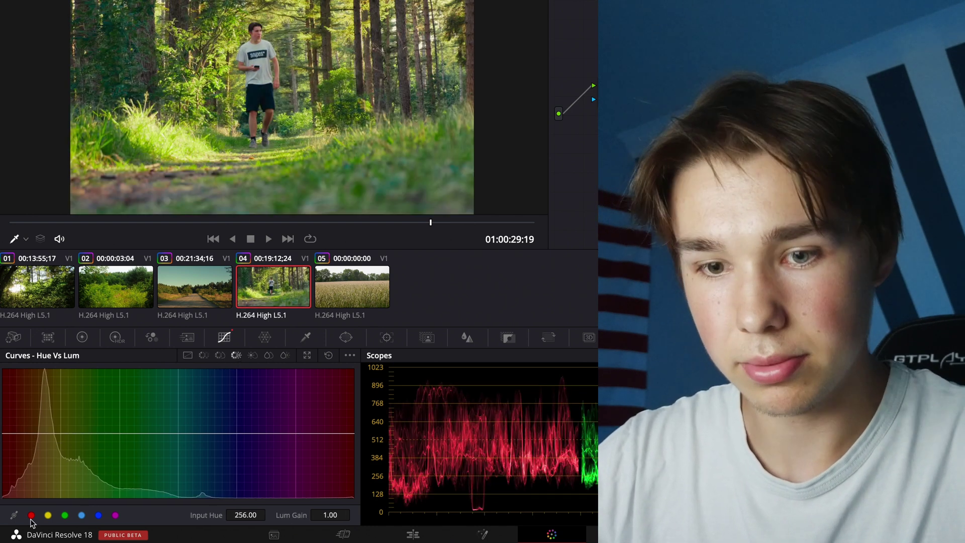
Step: Darken the runner clip's yellow-green foliage with a gentle Hue Vs Lum dip, spreading the neighbouring points for a smooth falloff
left_click_drag(60, 435, 161, 434)
key("Left")
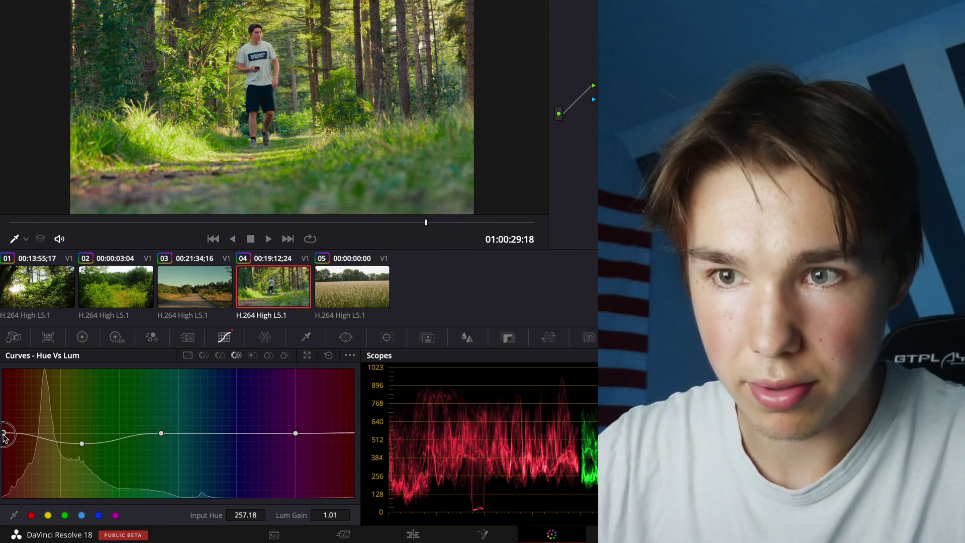
left_click_drag(4, 436, 4, 430)
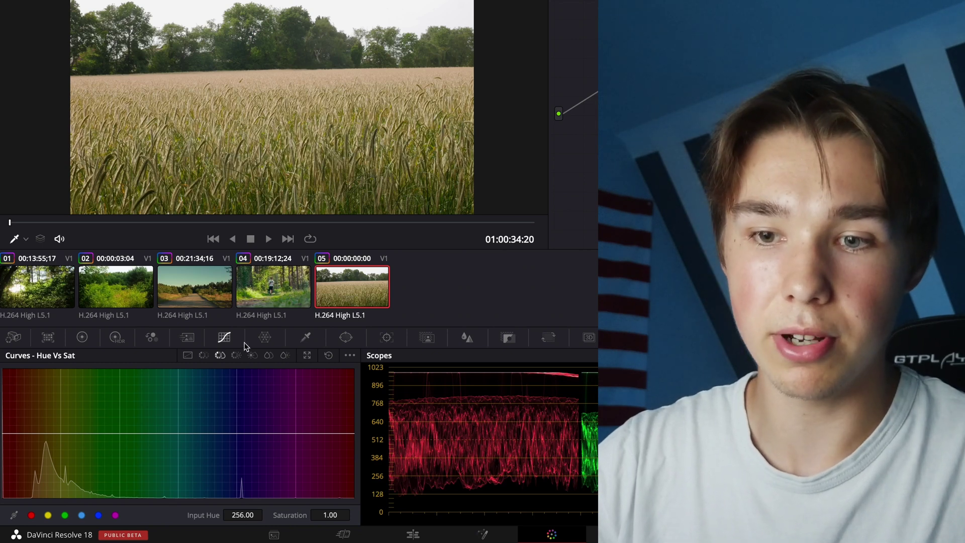
Step: Lift the wheat field clip's highlights by pulling up the white point's handle on the custom curve, using editable splines
left_click(188, 355)
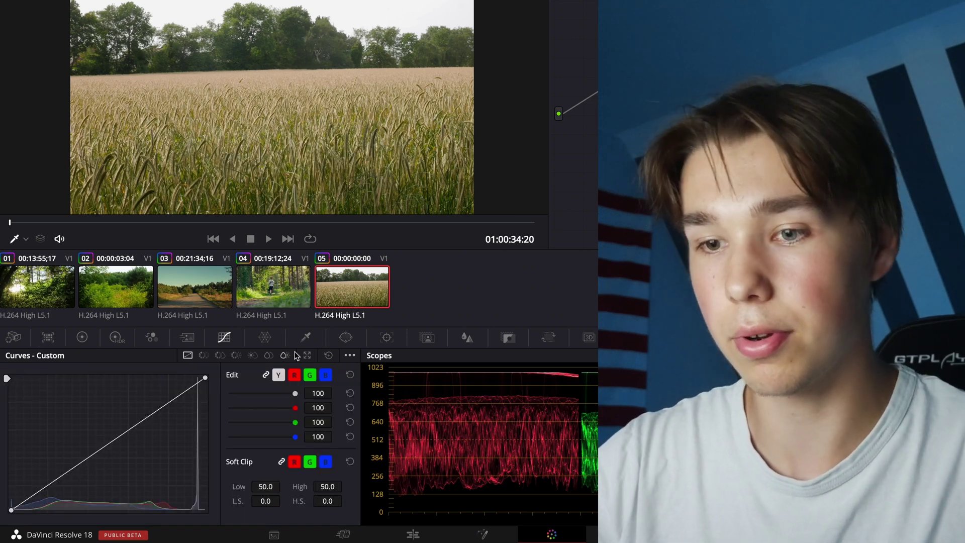
left_click(350, 356)
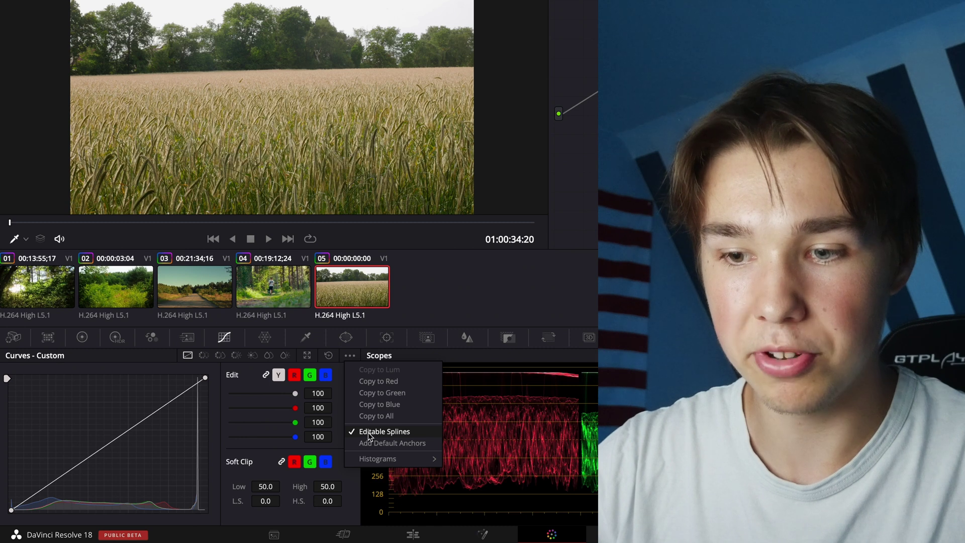
left_click(249, 383)
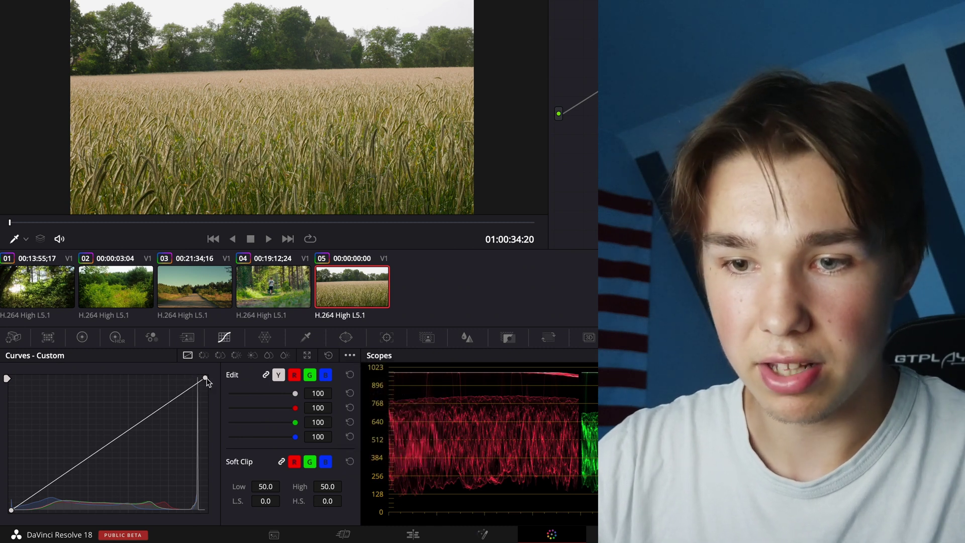
left_click(206, 378)
left_click_drag(143, 422, 115, 413)
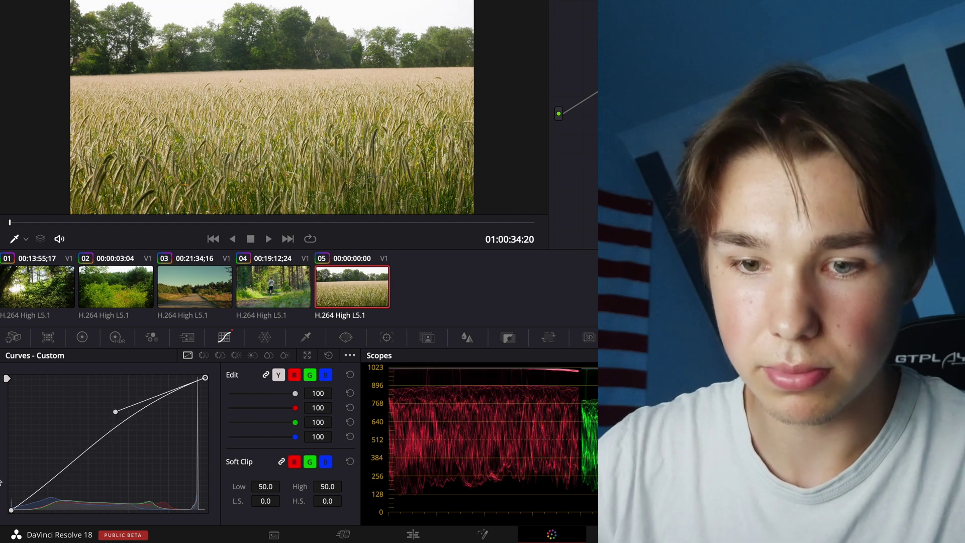
Step: Lower the wheat field clip's shadows with the black point's spline handle and refine the highlight handle into an S-curve
left_click(12, 510)
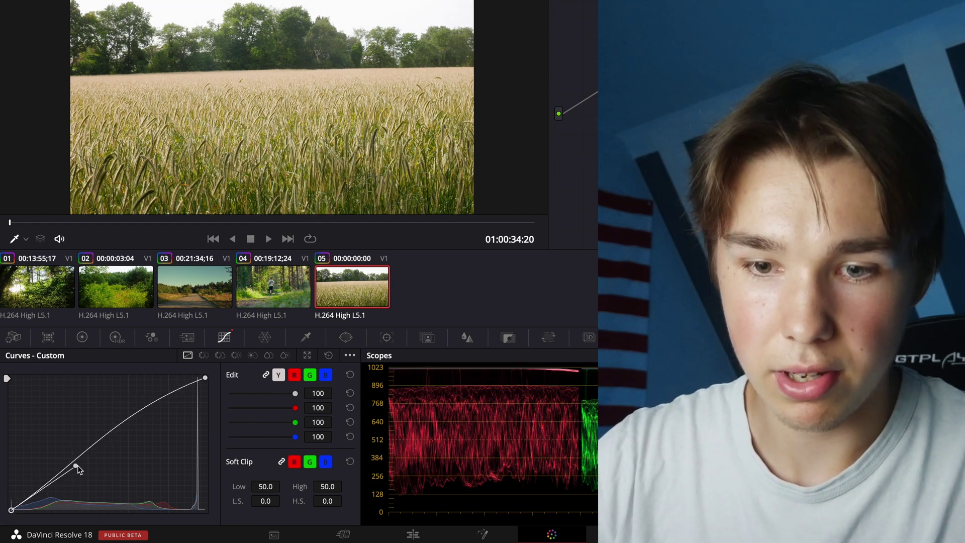
left_click_drag(77, 465, 73, 488)
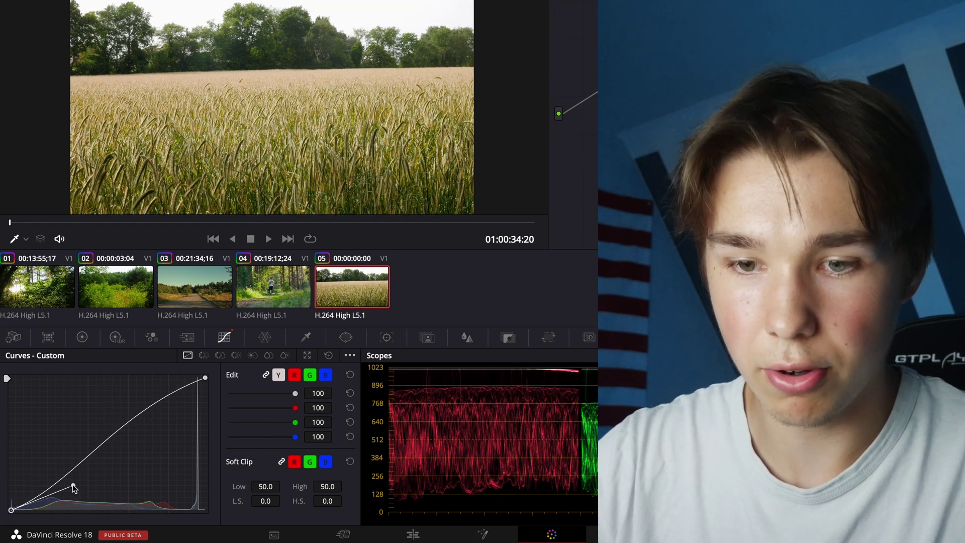
left_click(205, 377)
left_click_drag(120, 402, 101, 413)
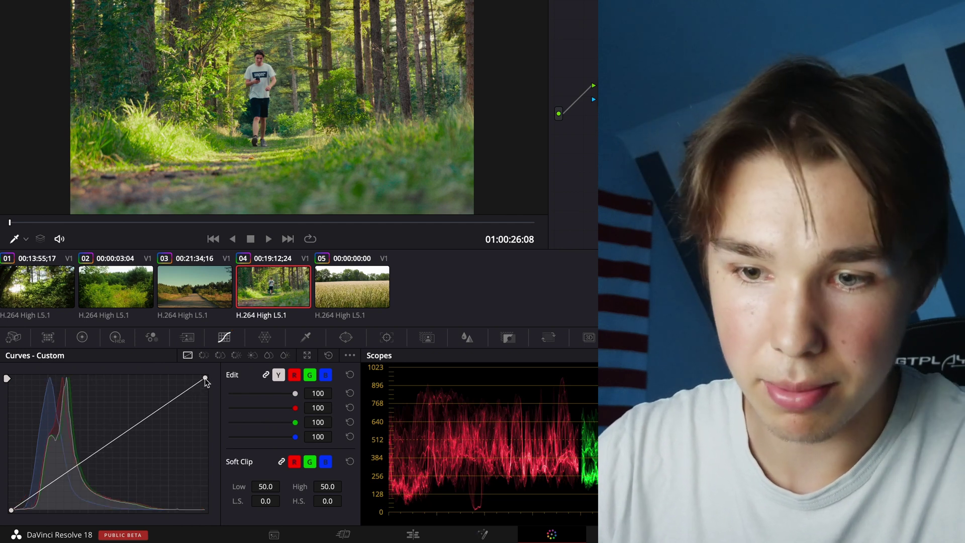
Step: Shape a subtle custom S-curve on the runner clip by slightly raising the highlight handle and lowering the shadow handle
left_click(141, 421)
mouse_move(141, 421)
left_mouse_down()
mouse_move(125, 405)
mouse_move(128, 419)
left_mouse_up()
left_click(11, 510)
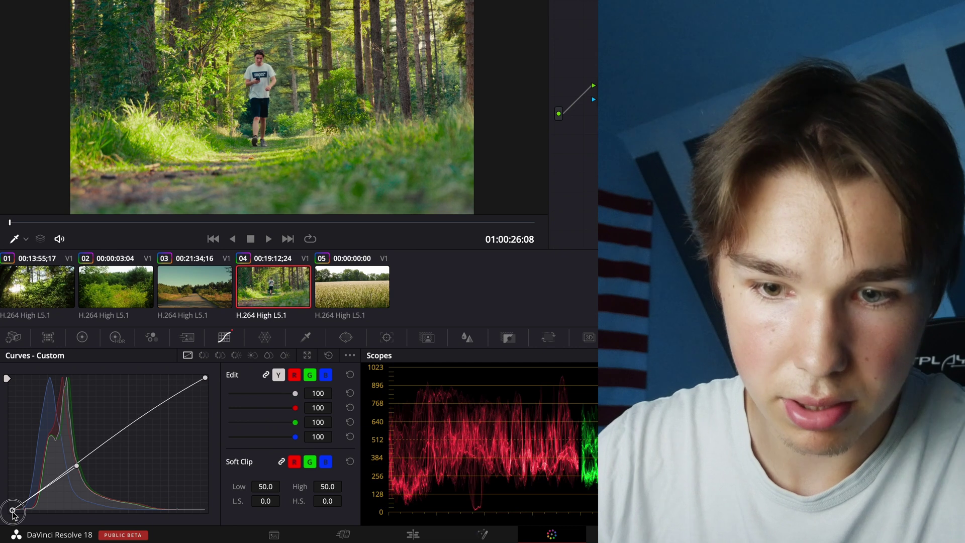
left_click_drag(77, 469, 68, 474)
left_click_drag(67, 471, 67, 475)
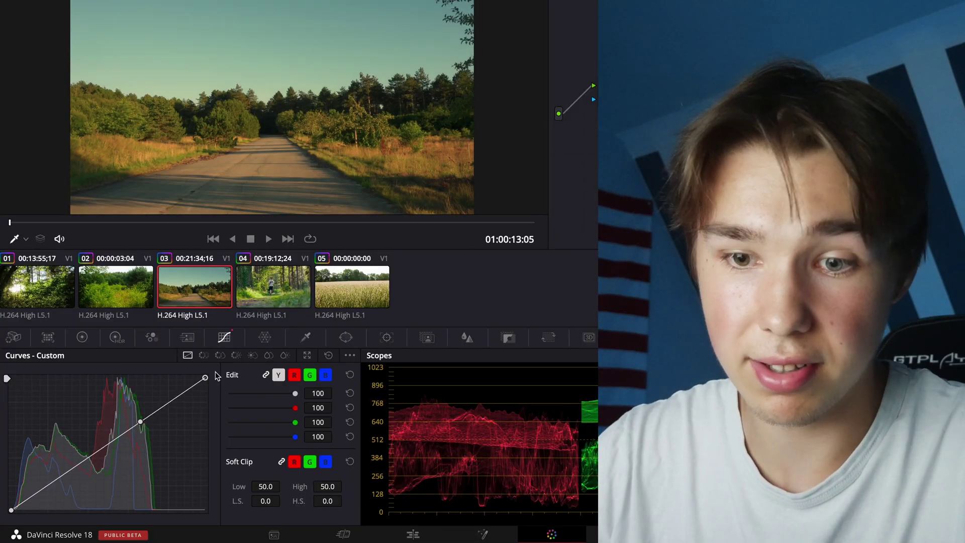
Step: Adjust the road clip's custom curve with its spline handle and toggle the node to compare the contrast
left_click_drag(144, 425, 71, 470)
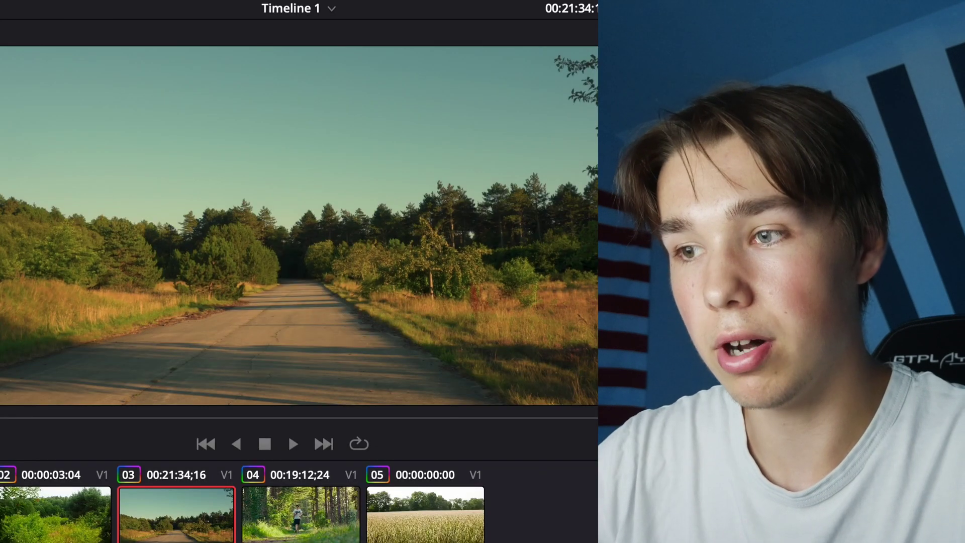
key("ctrl+d")
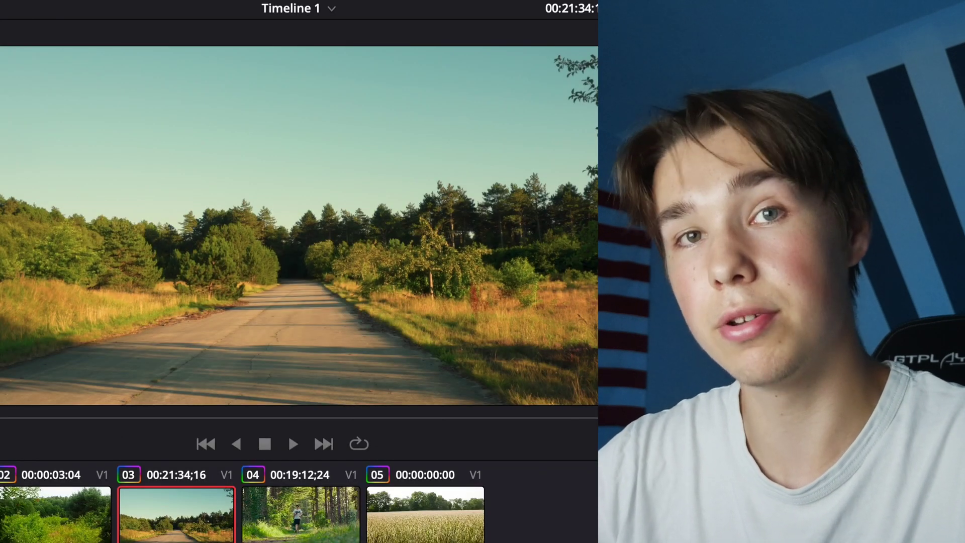